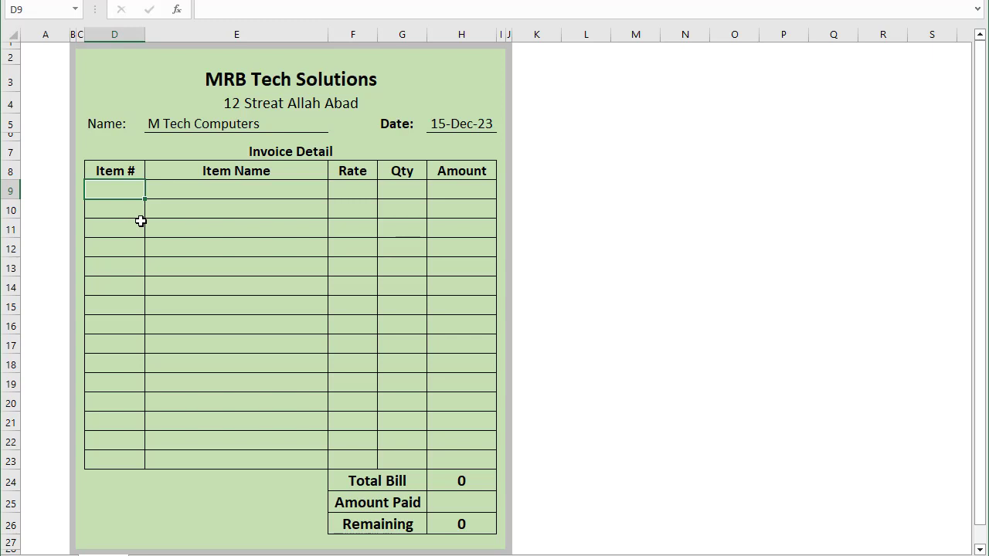
Step: Enter item numbers 101, 105 and 110 in D9:D11 so their details fill in
{"action": "type", "text": "101"}
{"action": "key", "text": "Return"}
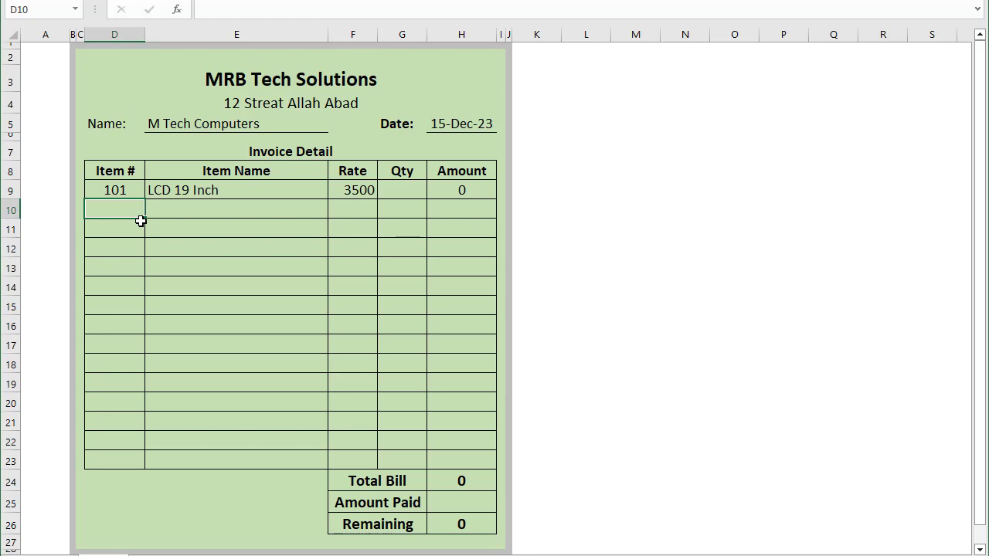
{"action": "type", "text": "105"}
{"action": "key", "text": "Return"}
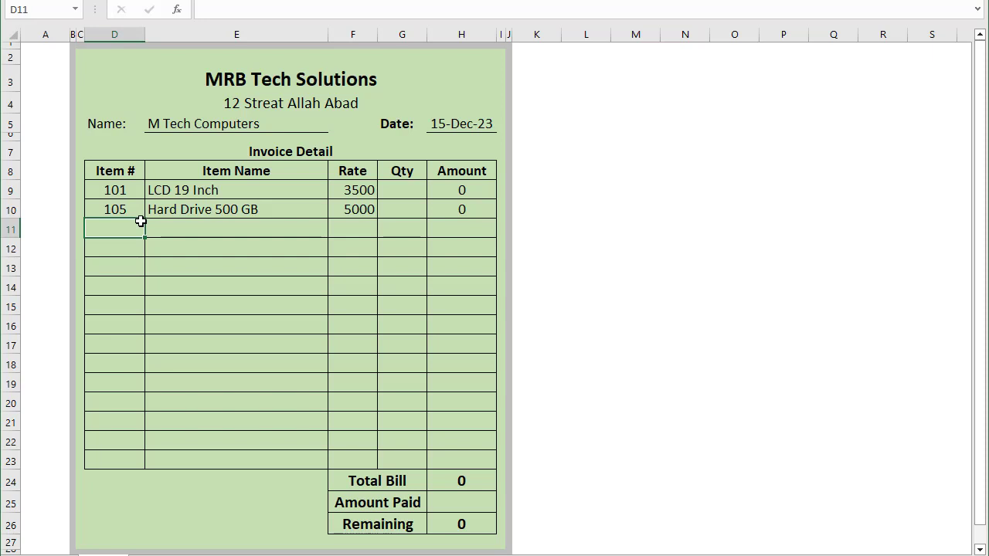
{"action": "type", "text": "1"}
{"action": "type", "text": "10"}
{"action": "key", "text": "Return"}
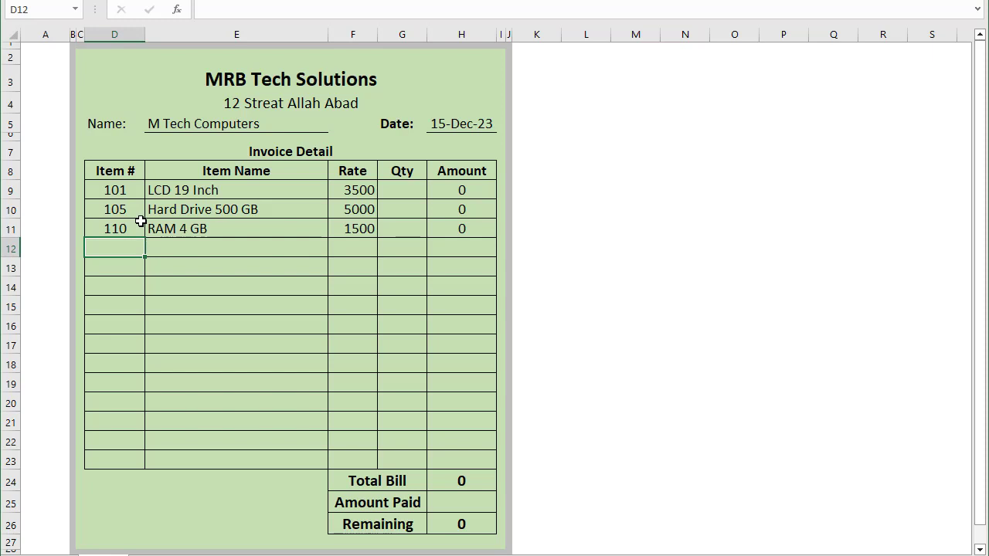
Step: Set quantity 2 for each of the three items in G9:G11
{"action": "left_click", "coordinate": [405, 185]}
{"action": "type", "text": "2"}
{"action": "key", "text": "Return"}
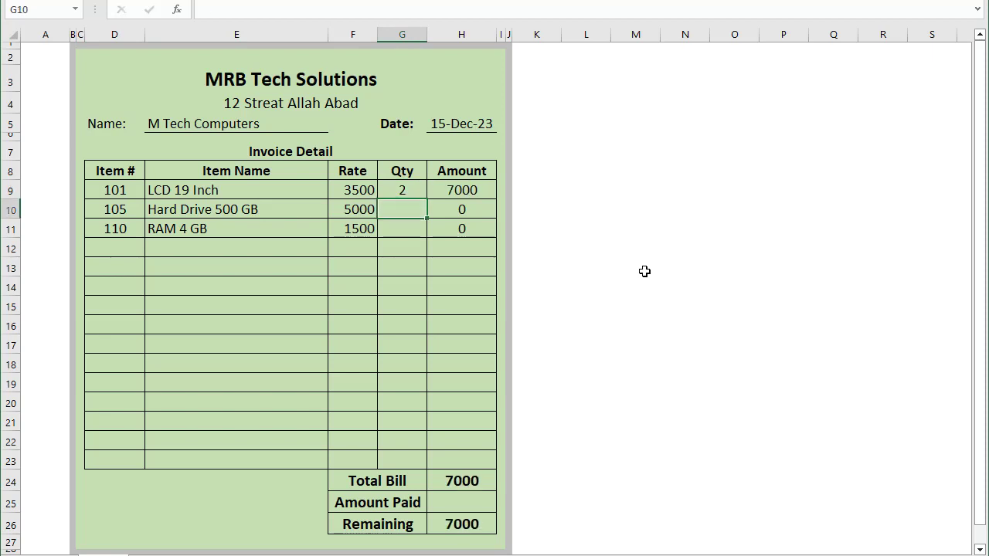
{"action": "type", "text": "2"}
{"action": "key", "text": "Return"}
{"action": "type", "text": "2"}
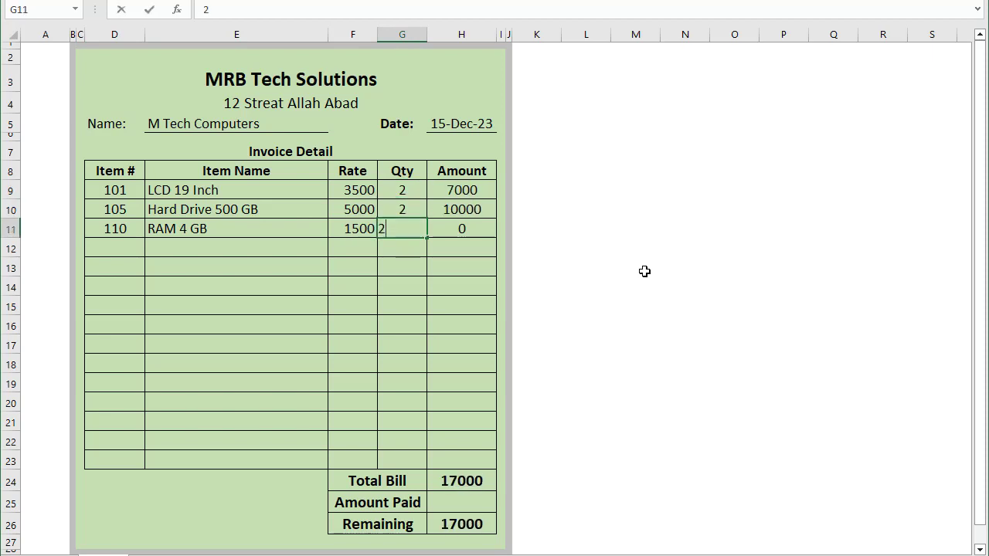
{"action": "key", "text": "Return"}
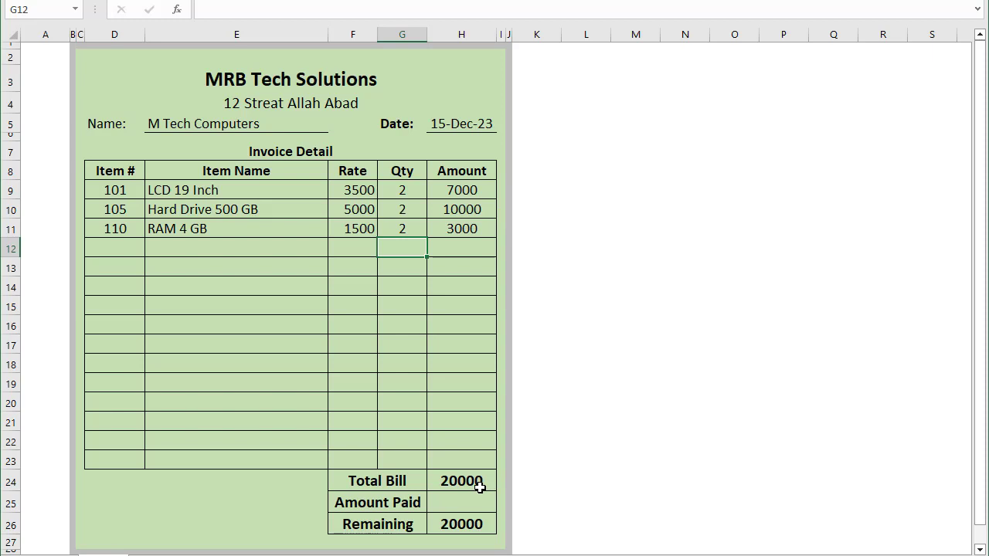
Step: Enter 20000 as Amount Paid in H25, bringing Remaining to 0
{"action": "left_click", "coordinate": [306, 507]}
{"action": "left_click", "coordinate": [451, 511]}
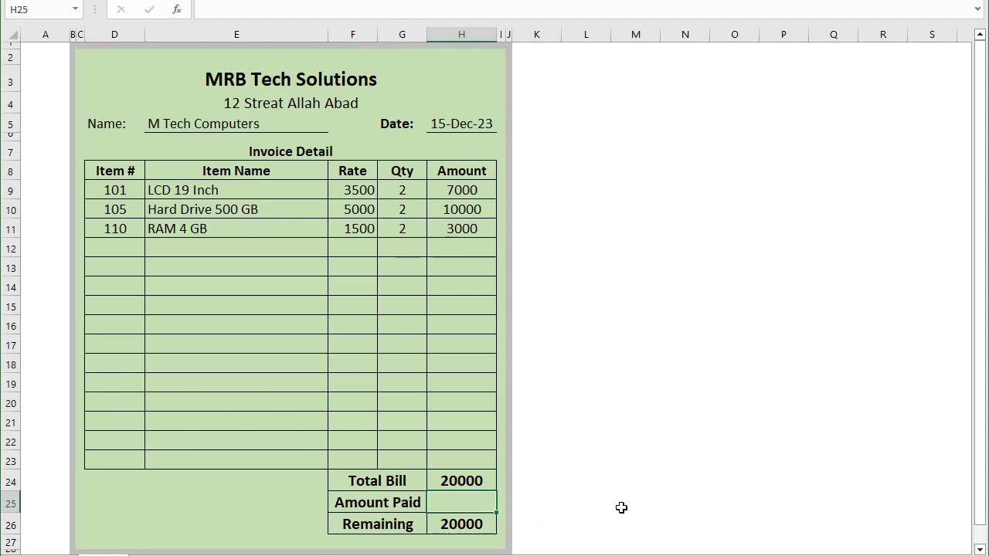
{"action": "type", "text": "2"}
{"action": "type", "text": "0000"}
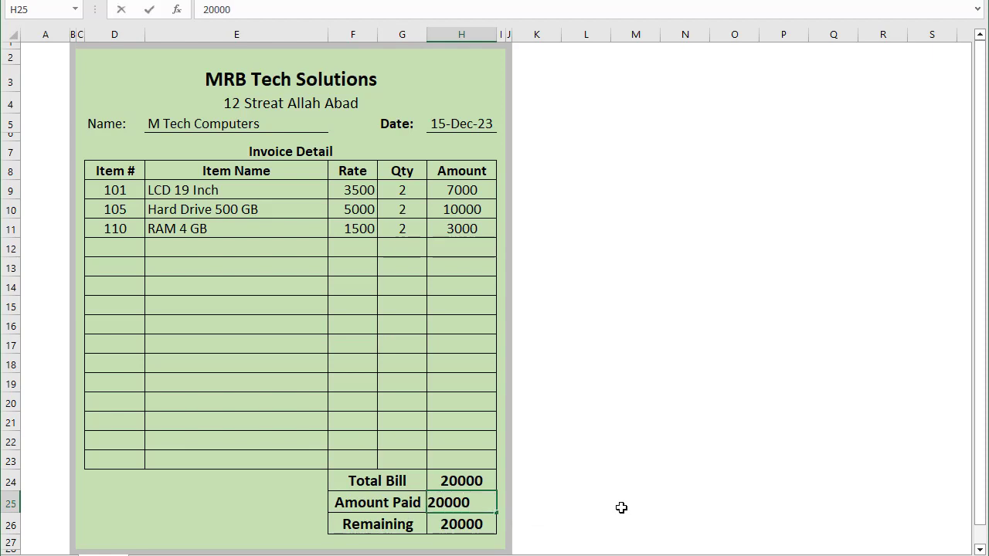
{"action": "key", "text": "Left"}
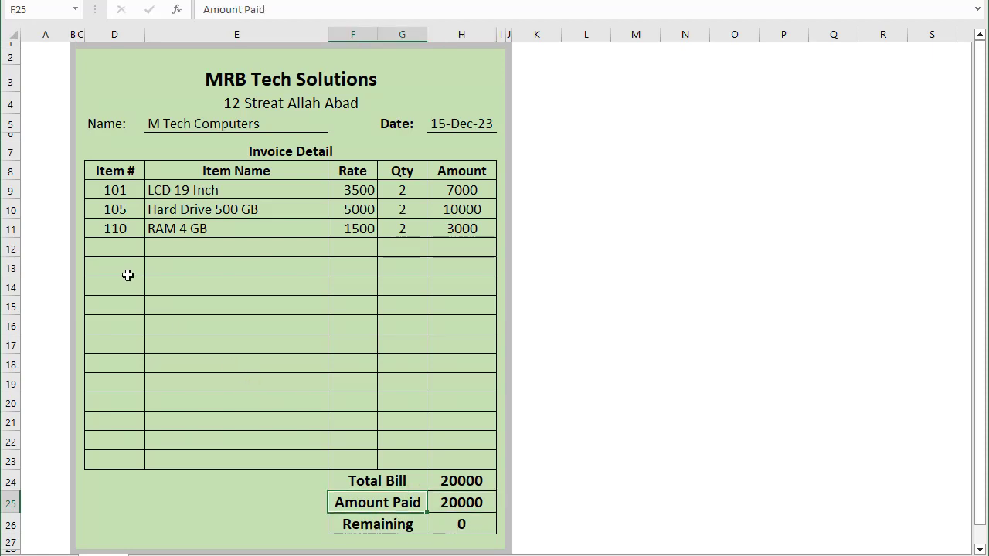
Step: Empty the item rows, quantities and totals, then select the Name and Date cells
{"action": "left_click", "coordinate": [109, 249]}
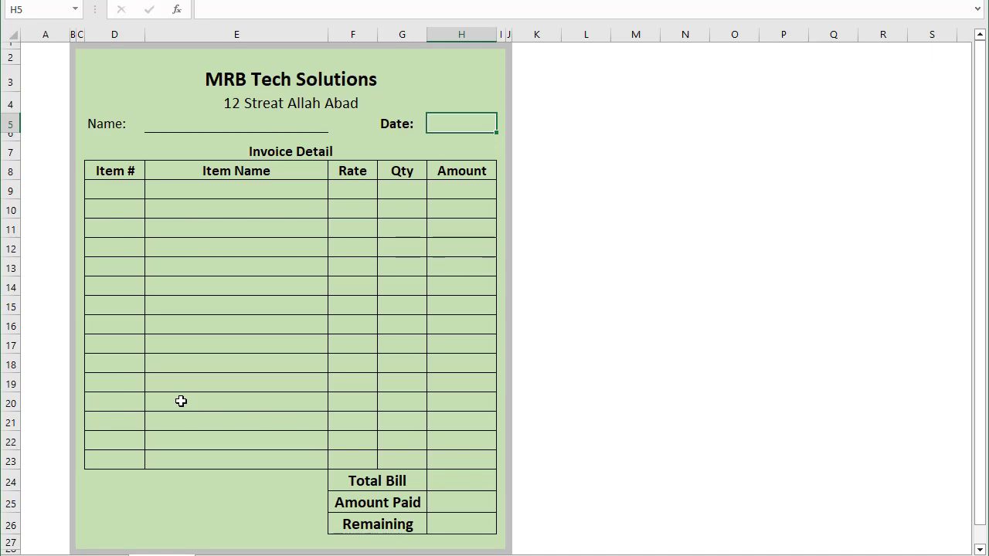
{"action": "left_click", "coordinate": [165, 125]}
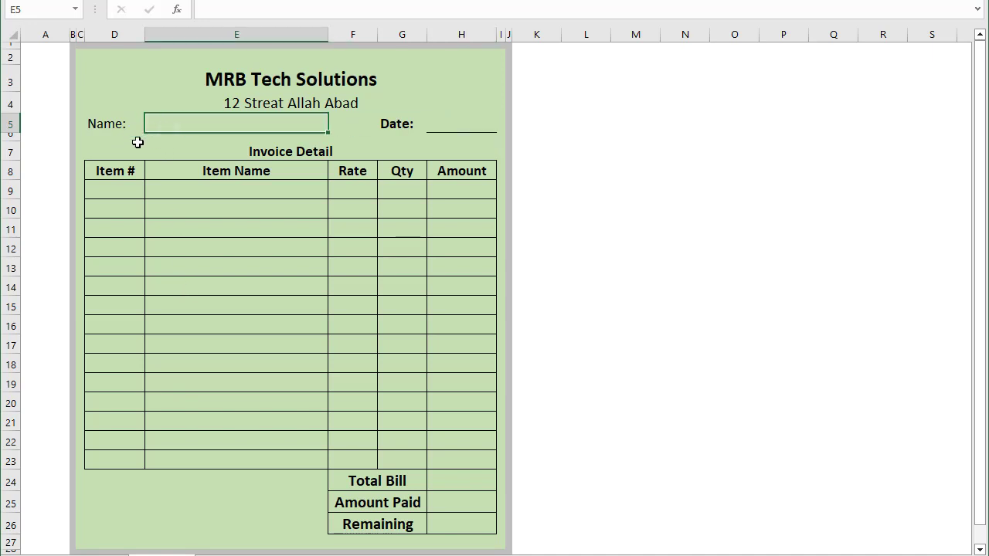
{"action": "left_click", "coordinate": [448, 126]}
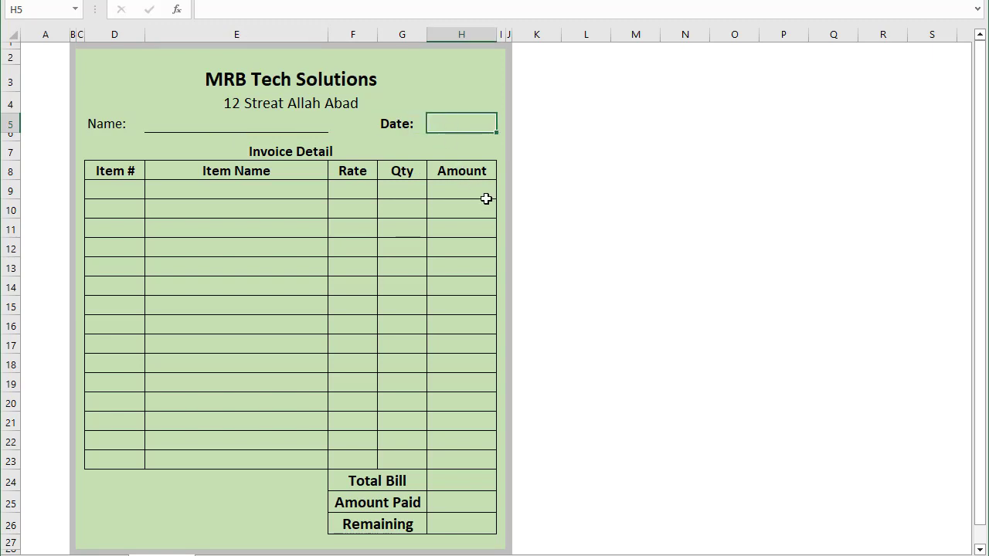
Step: Enter =TODAY() in Date cell H5 so it shows 15-Dec-23
{"action": "type", "text": "=tod"}
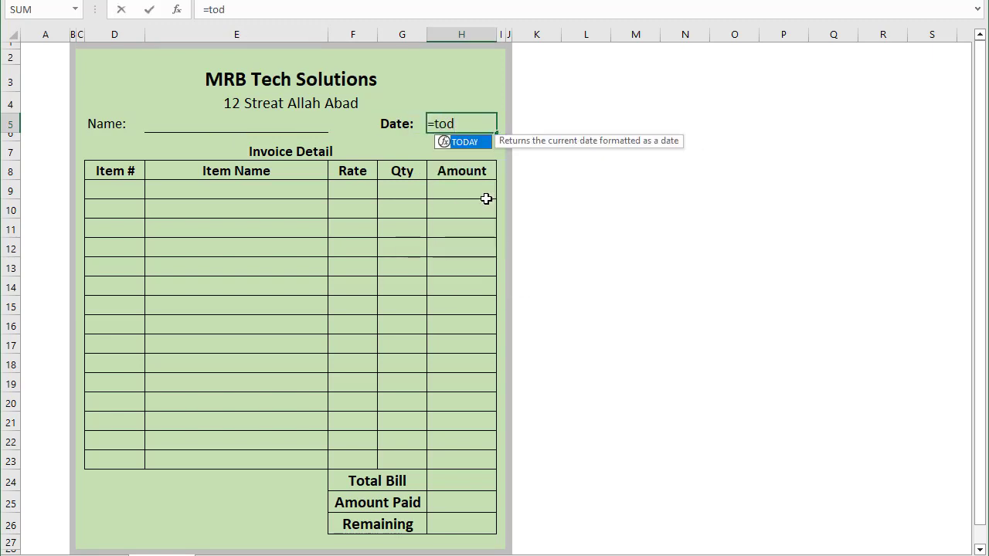
{"action": "key", "text": "Tab"}
{"action": "type", "text": ")"}
{"action": "key", "text": "Return"}
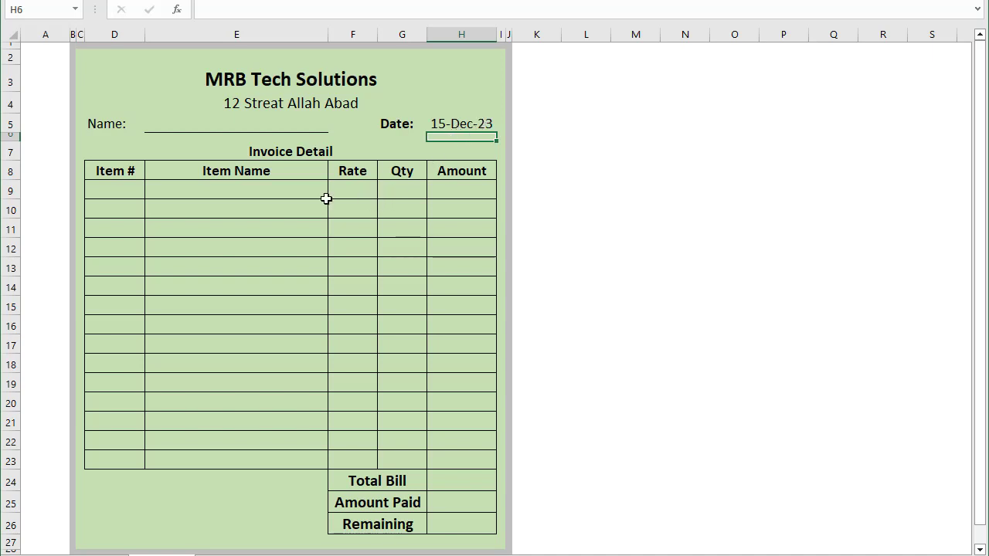
Step: Enter item number 101 in the first Item # cell D9
{"action": "left_click", "coordinate": [125, 194]}
{"action": "type", "text": "10"}
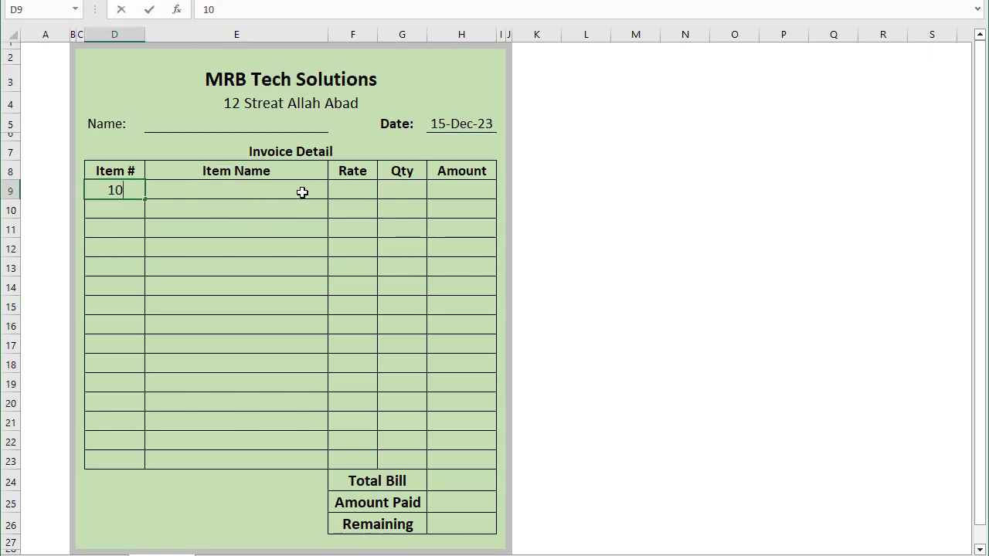
{"action": "type", "text": "1"}
{"action": "left_click", "coordinate": [302, 192]}
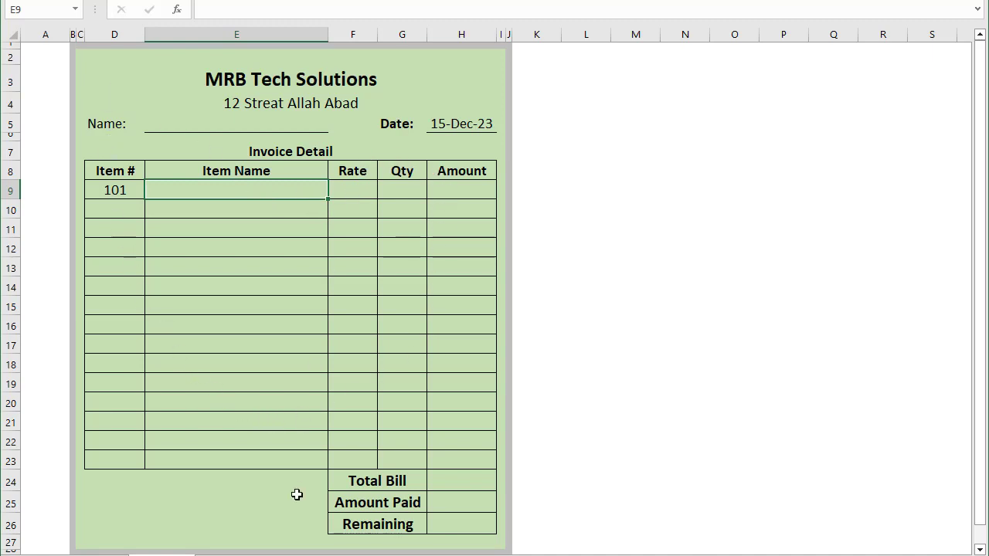
{"action": "left_click", "coordinate": [220, 554]}
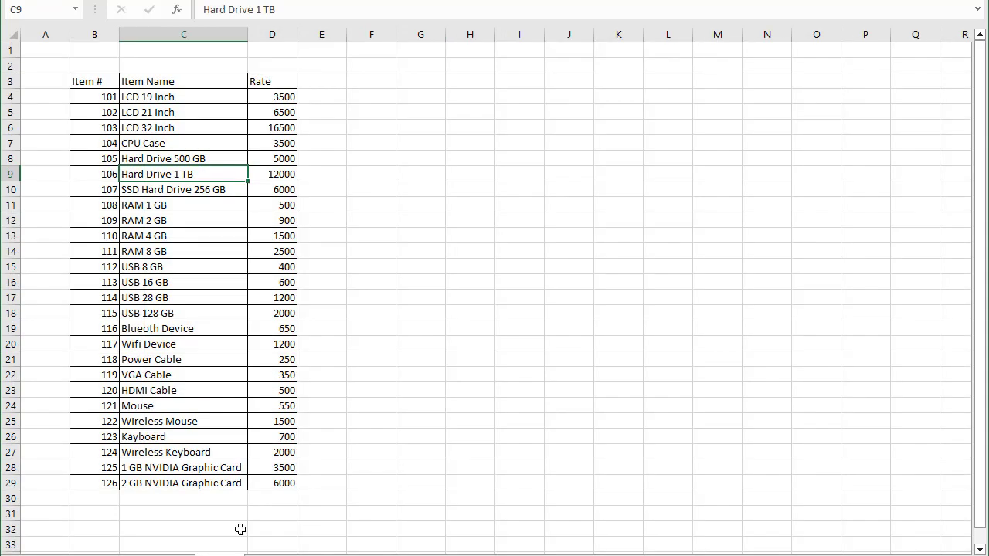
{"action": "left_click", "coordinate": [224, 261]}
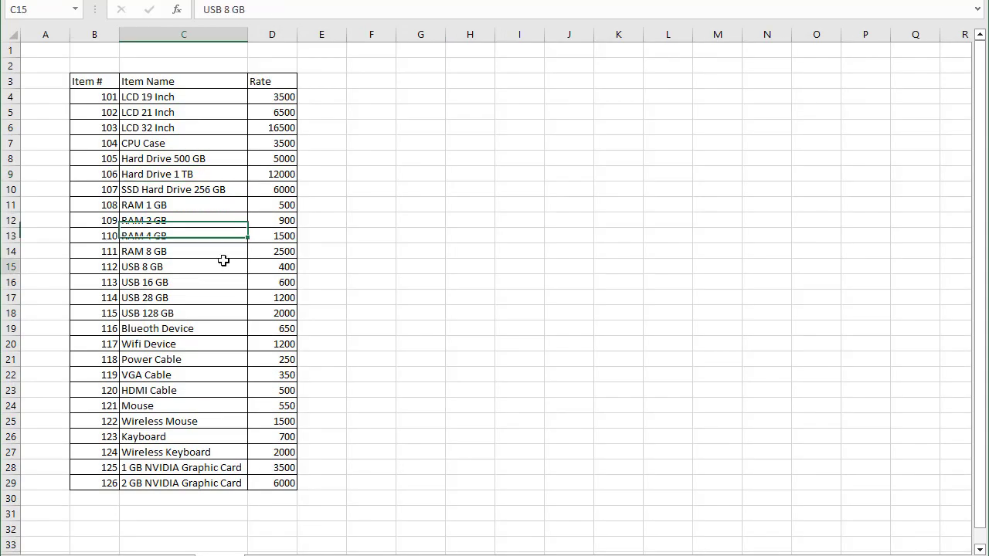
{"action": "left_click", "coordinate": [198, 192]}
{"action": "left_click_drag", "start_coordinate": [165, 97], "coordinate": [190, 481]}
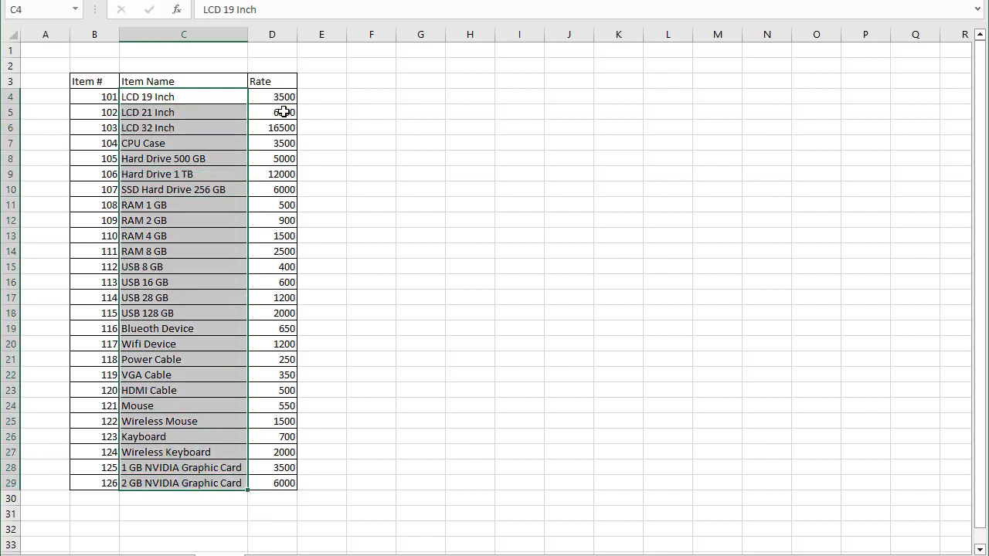
{"action": "left_click_drag", "start_coordinate": [272, 96], "coordinate": [270, 477]}
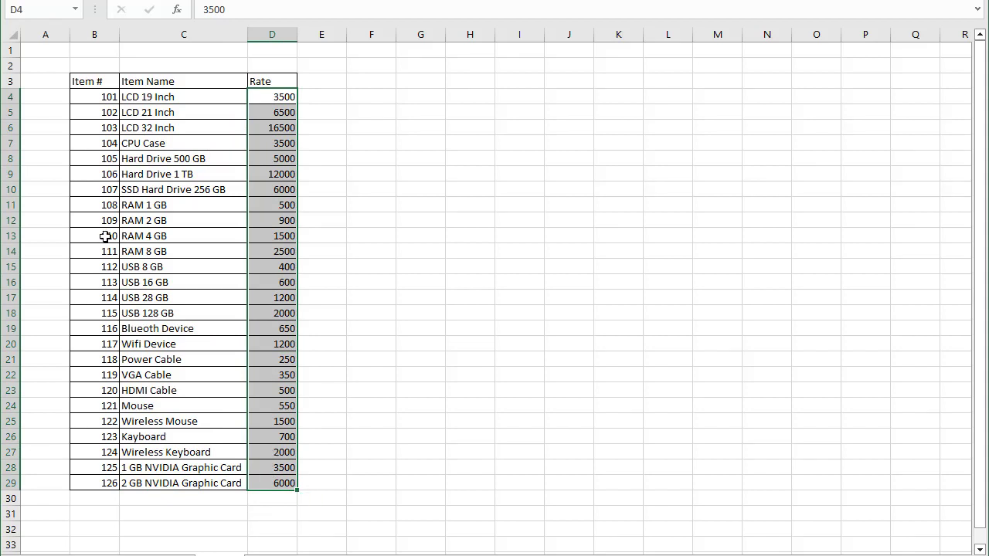
{"action": "left_click_drag", "start_coordinate": [101, 97], "coordinate": [97, 476]}
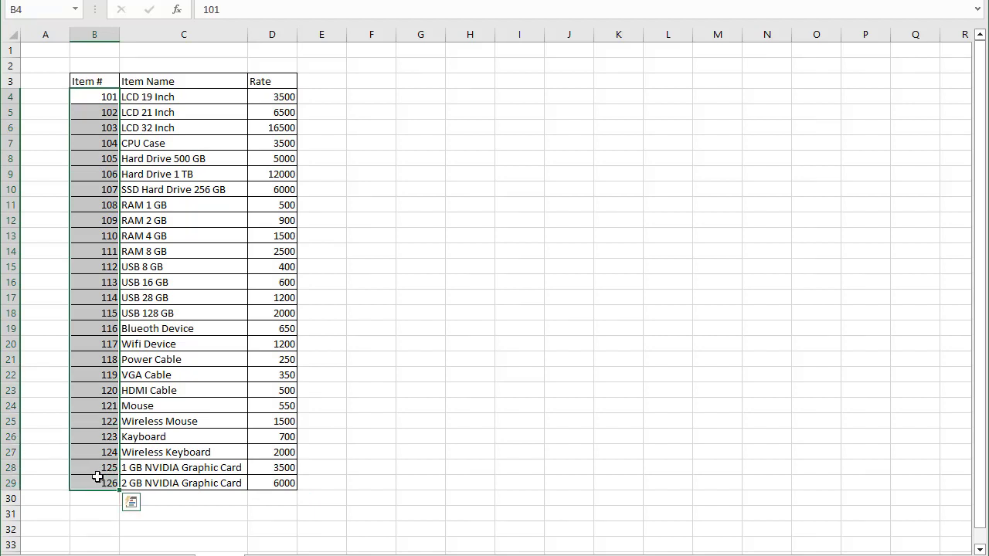
{"action": "left_click", "coordinate": [128, 345]}
{"action": "mouse_move", "coordinate": [105, 83]}
{"action": "left_mouse_down"}
{"action": "mouse_move", "coordinate": [253, 400]}
{"action": "mouse_move", "coordinate": [263, 481]}
{"action": "left_mouse_up"}
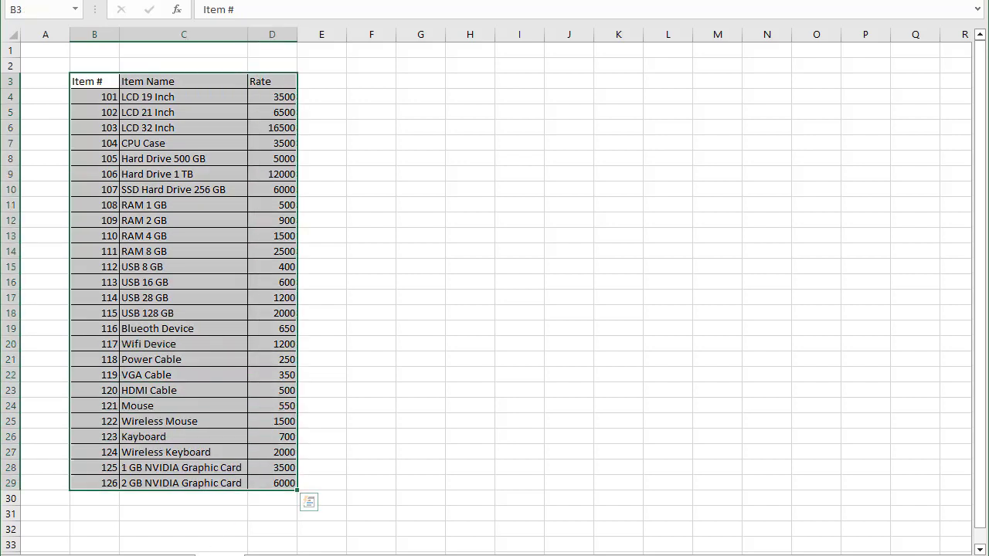
{"action": "key", "text": "ctrl+Page_Up"}
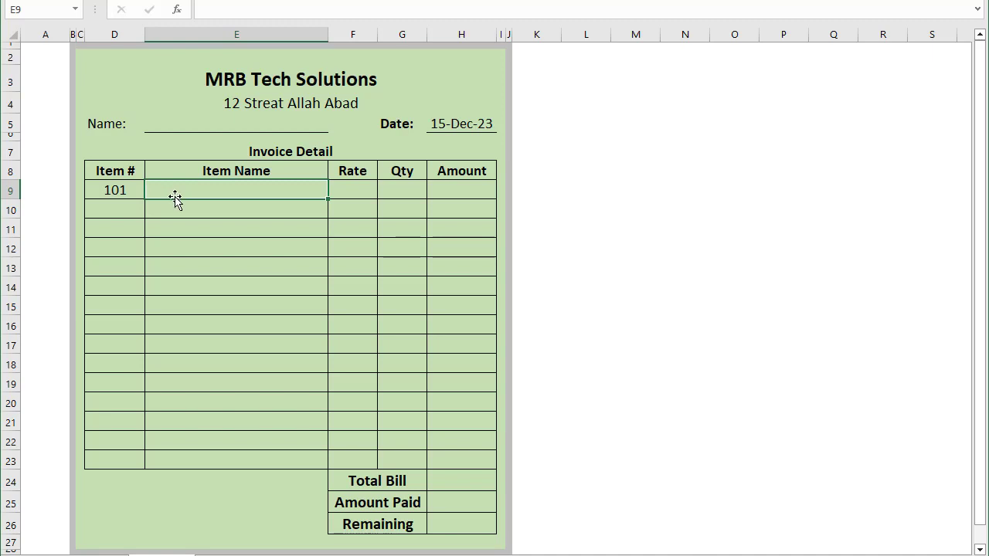
Step: Begin =VLOOKUP(D9, in E9 and switch to Sheet3 for the item table
{"action": "left_click", "coordinate": [110, 193]}
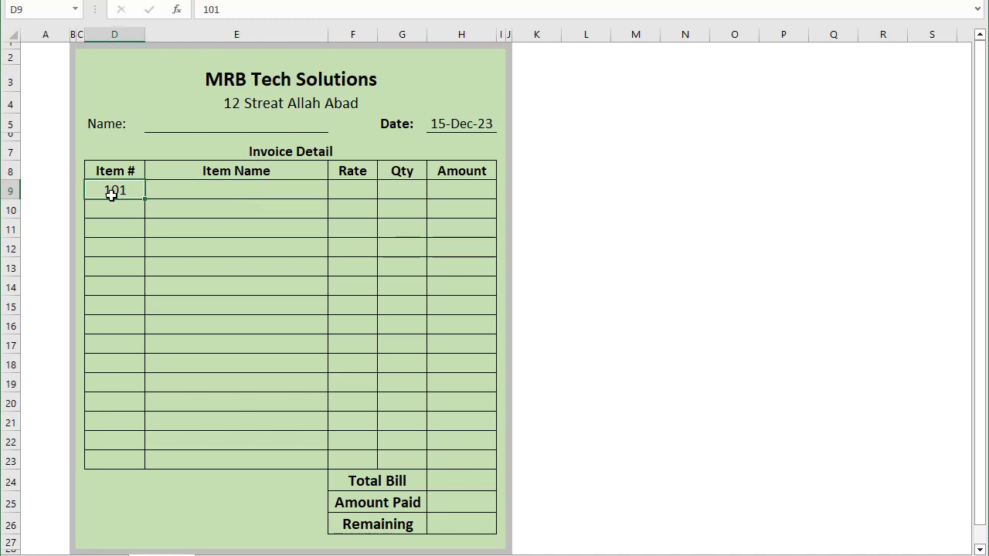
{"action": "left_click", "coordinate": [195, 190]}
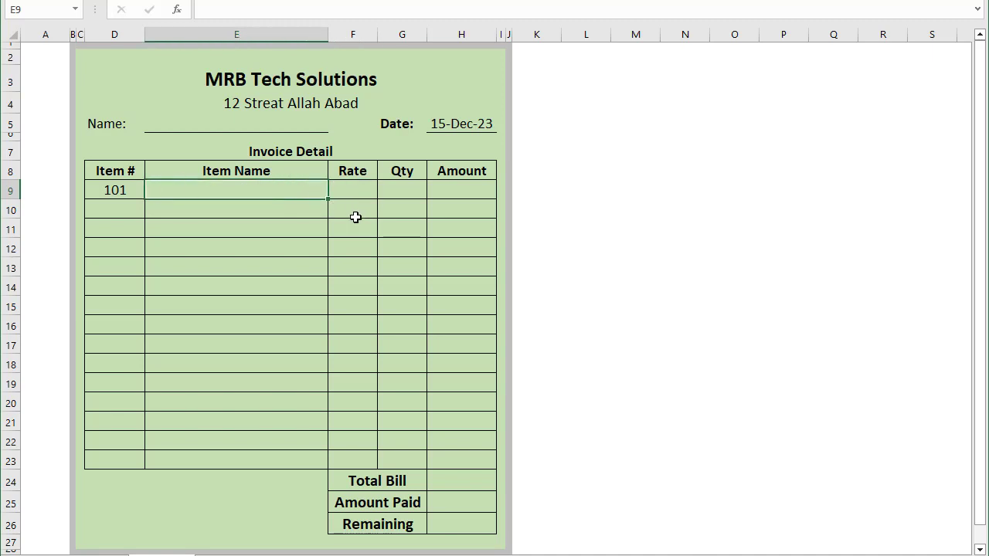
{"action": "type", "text": "=v"}
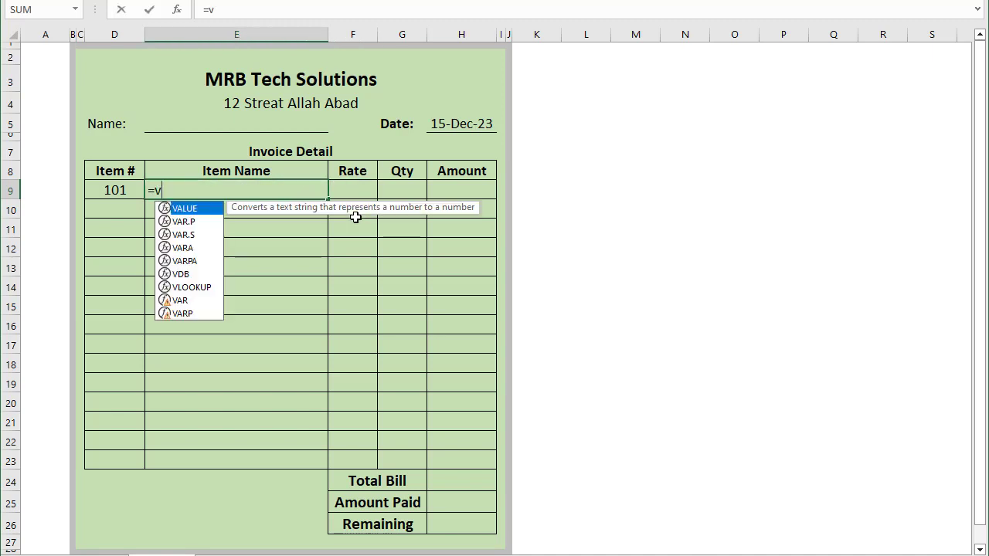
{"action": "type", "text": "l"}
{"action": "key", "text": "Tab"}
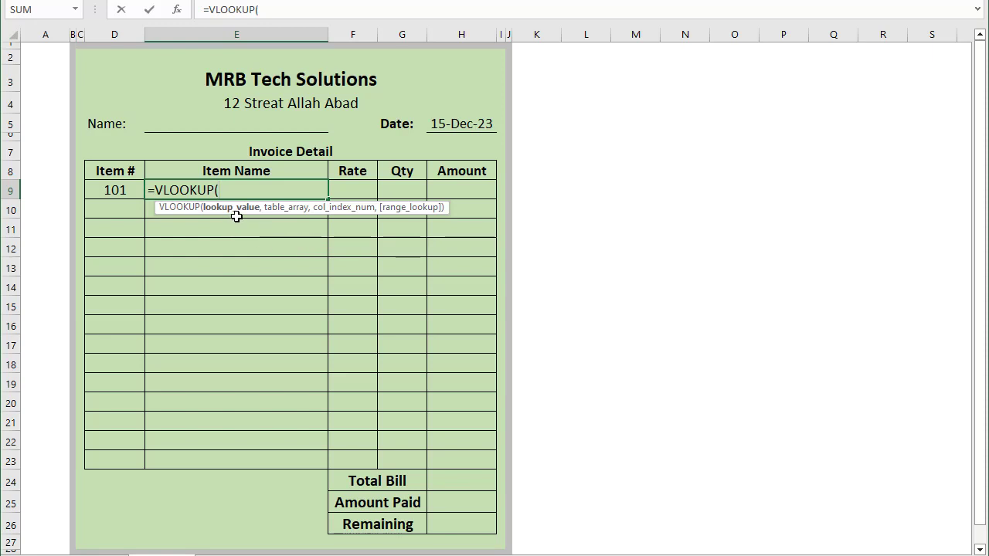
{"action": "left_click", "coordinate": [122, 186]}
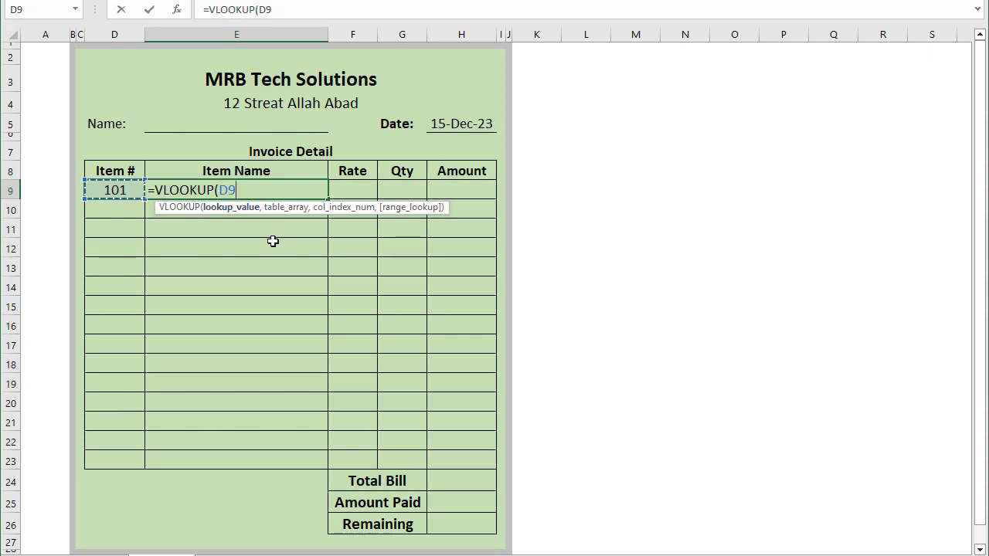
{"action": "type", "text": ","}
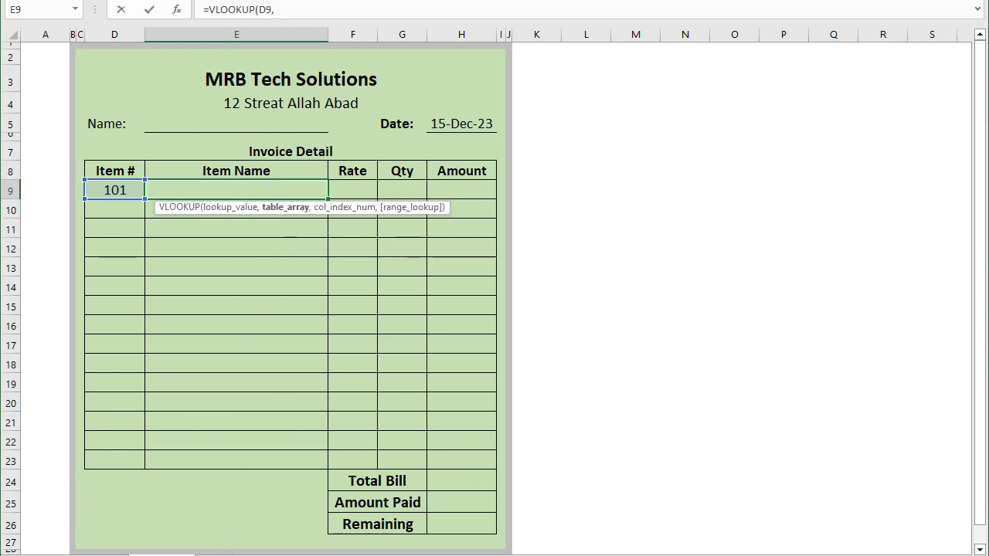
{"action": "key", "text": "ctrl+Page_Down"}
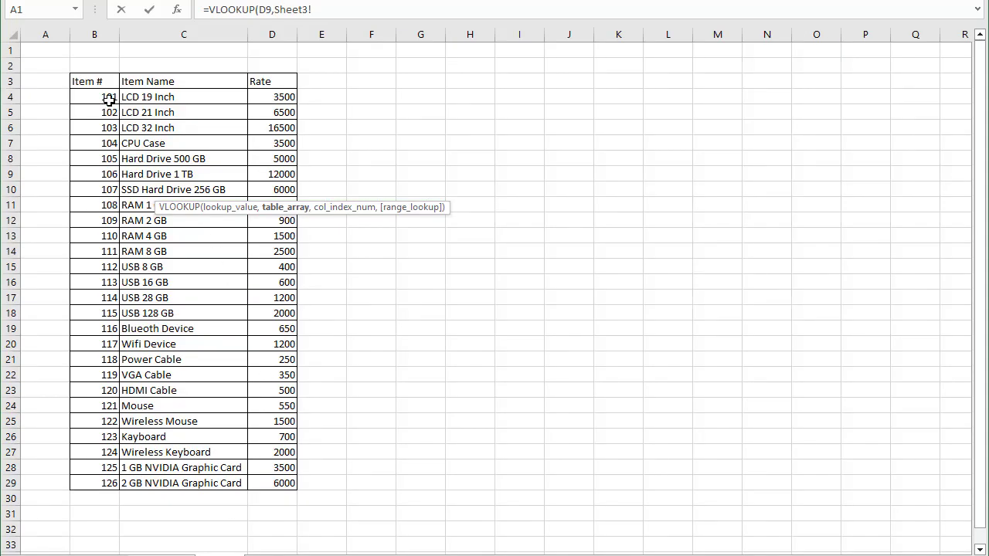
Step: Complete E9 as =VLOOKUP(D9,Sheet3!$B$3:$D$29,2,0), showing LCD 19 Inch
{"action": "left_click_drag", "start_coordinate": [88, 83], "coordinate": [261, 480]}
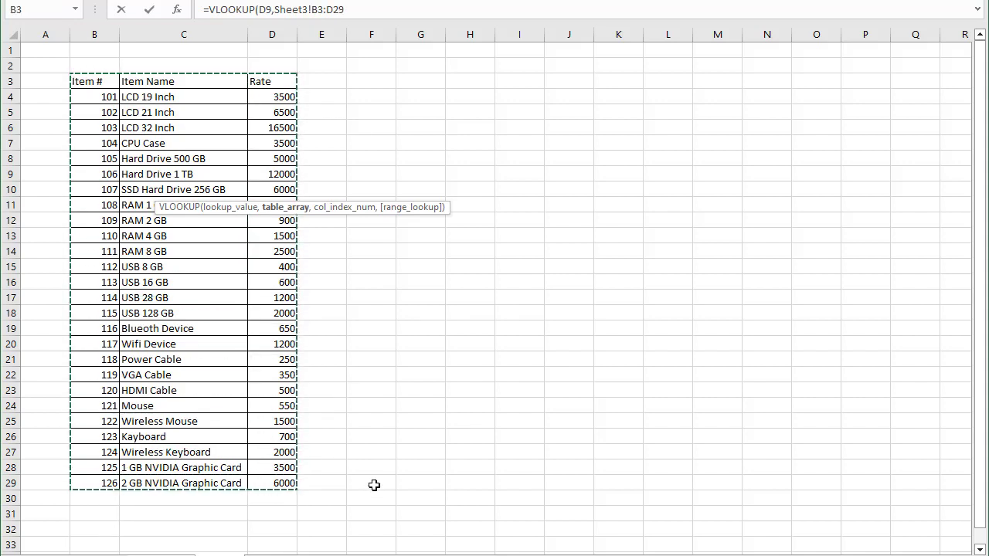
{"action": "key", "text": "F4"}
{"action": "left_click", "coordinate": [372, 7]}
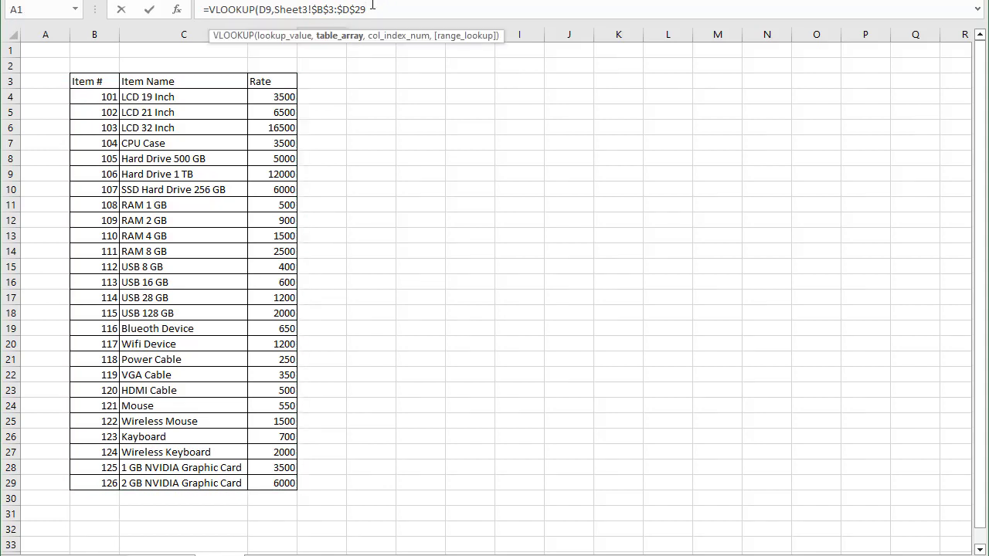
{"action": "type", "text": ",2"}
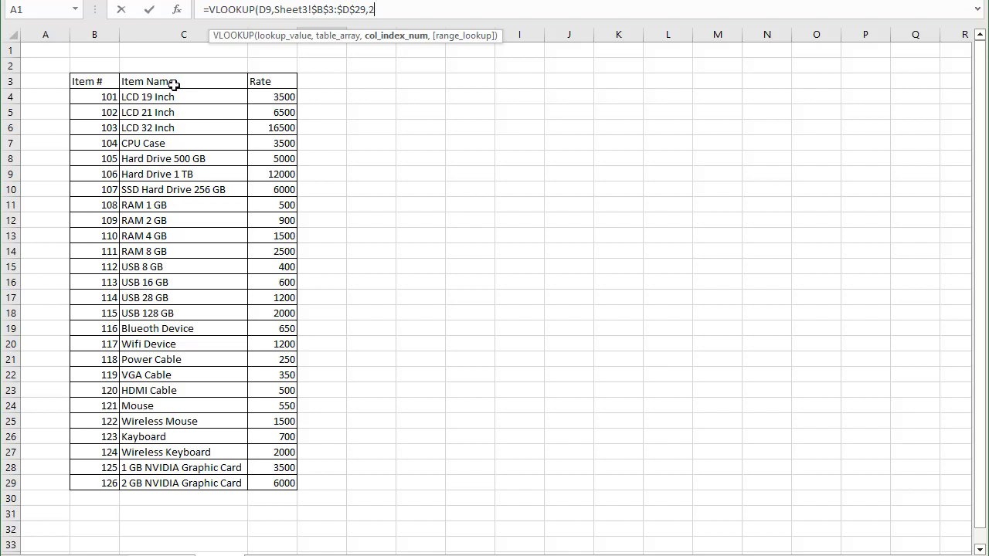
{"action": "type", "text": ",0"}
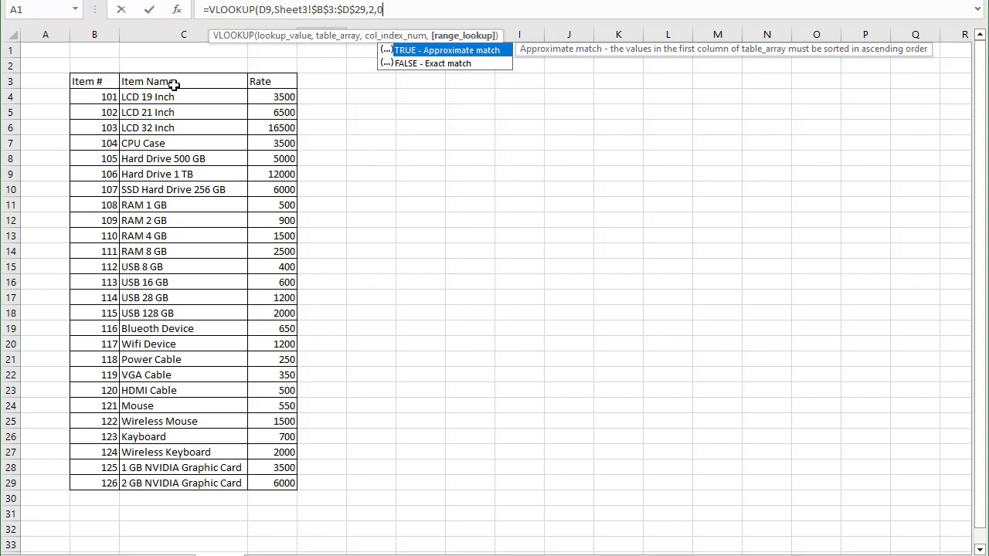
{"action": "type", "text": ")"}
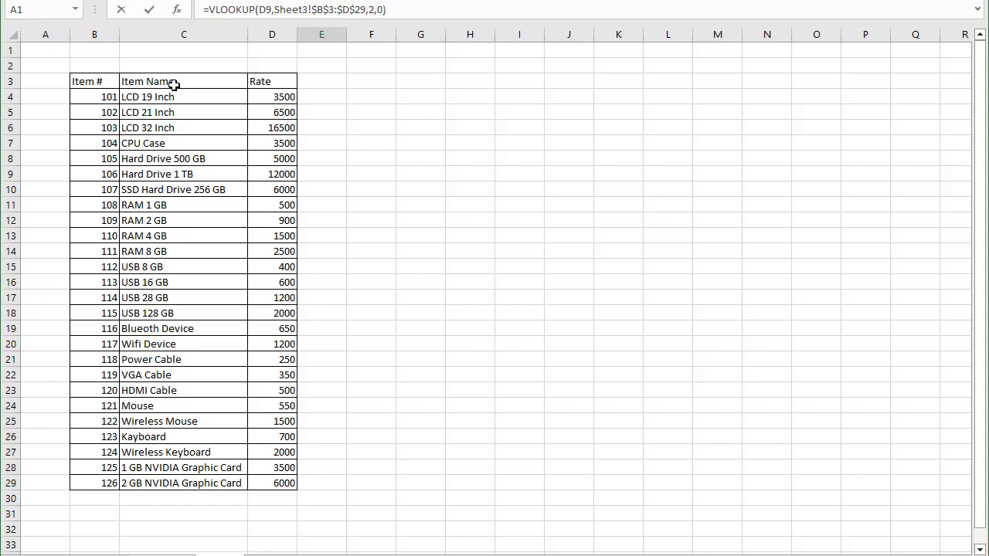
{"action": "key", "text": "Return"}
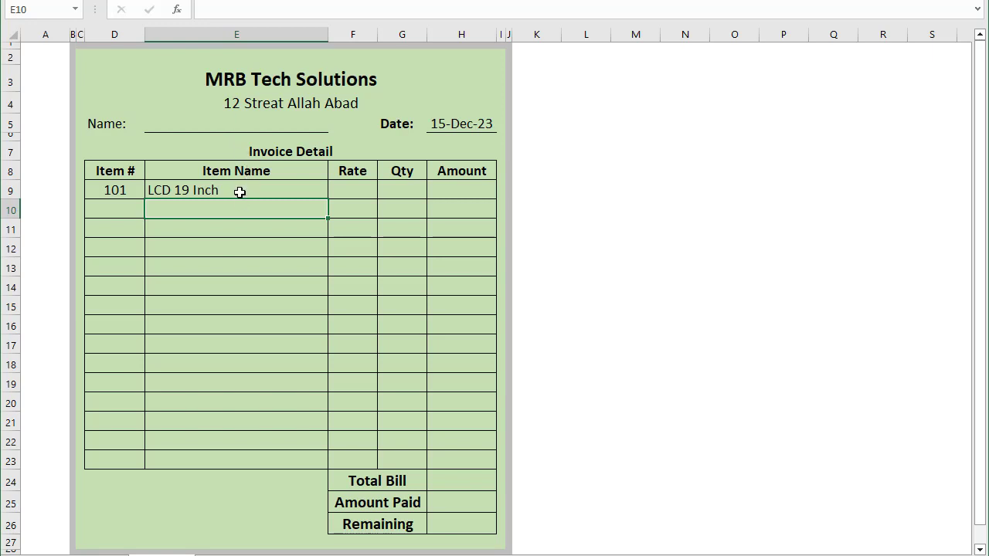
Step: Fill E9's VLOOKUP down to E23, leaving #N/A where item numbers are blank
{"action": "left_click", "coordinate": [238, 192]}
{"action": "left_click_drag", "start_coordinate": [328, 200], "coordinate": [307, 464]}
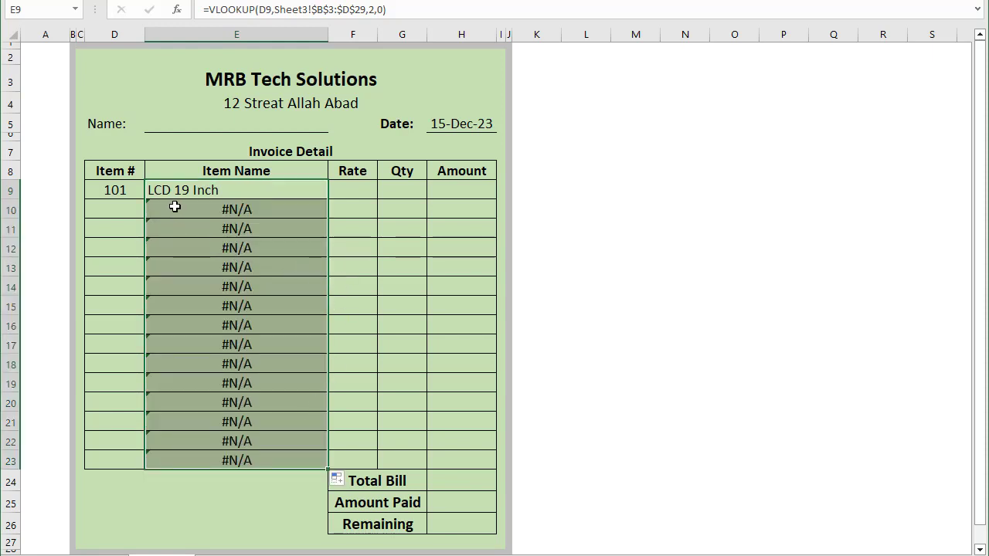
{"action": "left_click", "coordinate": [129, 192]}
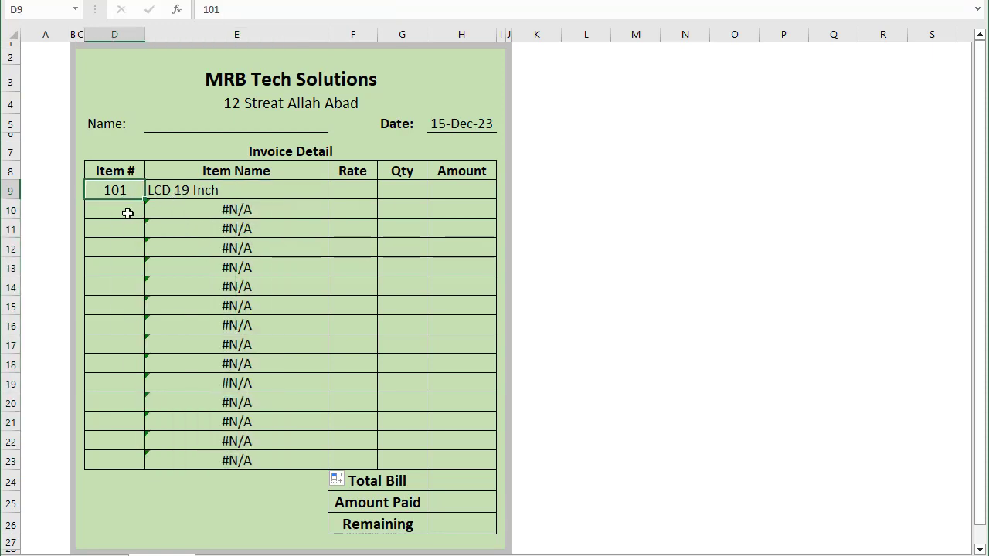
{"action": "left_click_drag", "start_coordinate": [126, 212], "coordinate": [137, 457]}
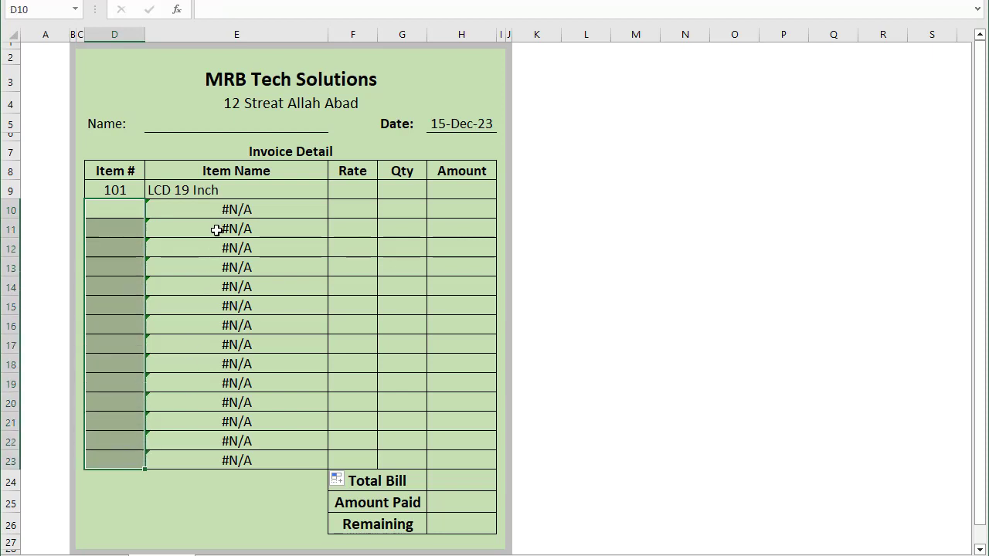
{"action": "left_click_drag", "start_coordinate": [222, 361], "coordinate": [222, 404]}
{"action": "left_click", "coordinate": [224, 192]}
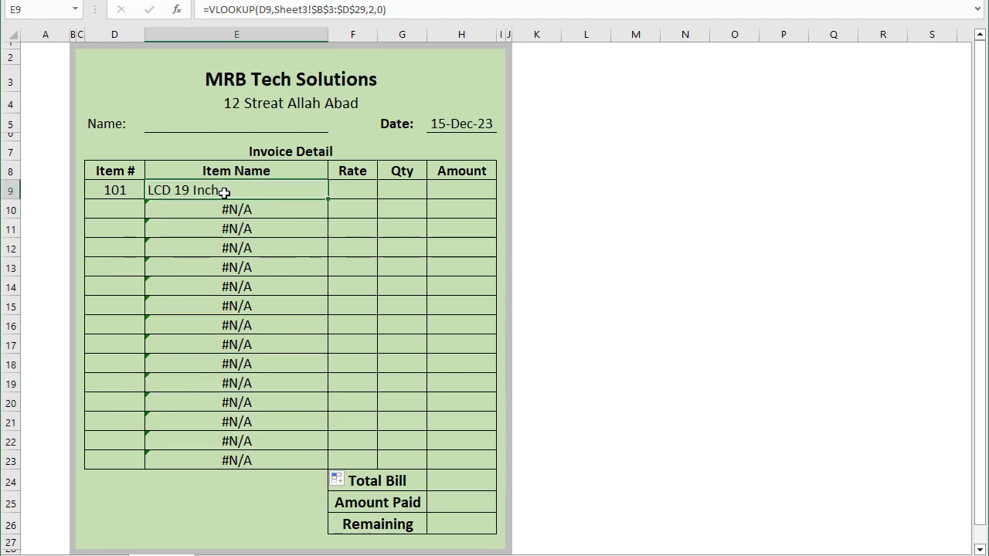
Step: Wrap E9's lookup as =IFERROR(VLOOKUP(...),"") so errors show blank
{"action": "left_click", "coordinate": [217, 10]}
{"action": "type", "text": "i"}
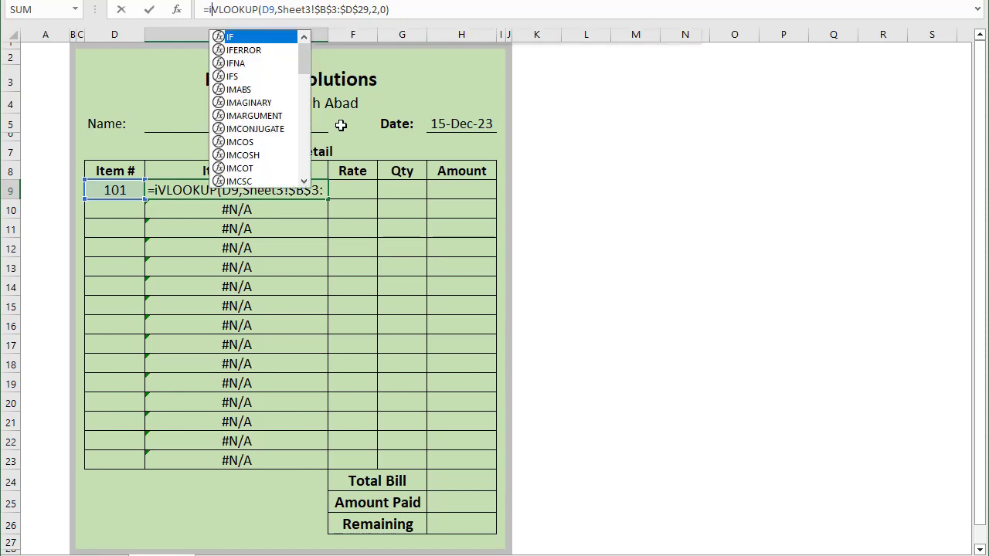
{"action": "type", "text": "f"}
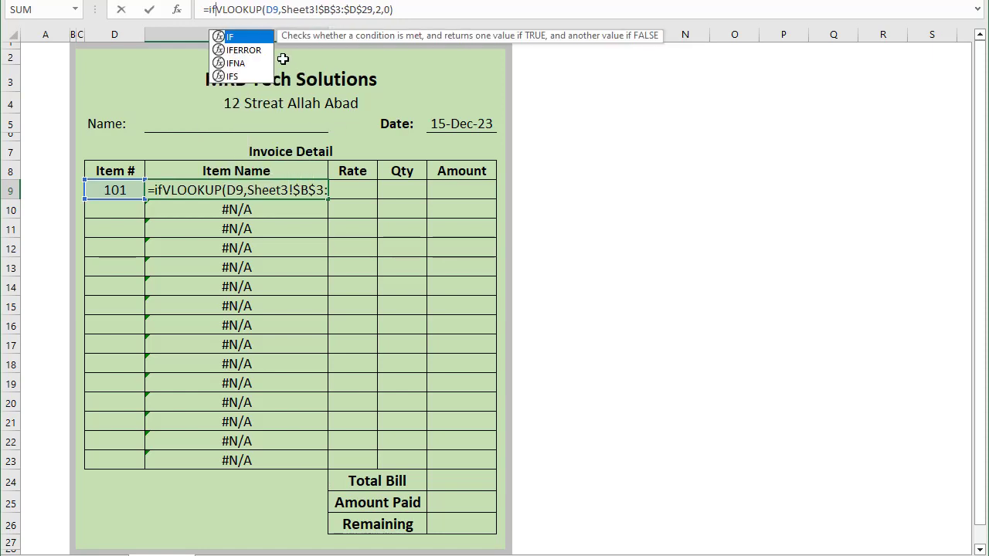
{"action": "double_click", "coordinate": [256, 51]}
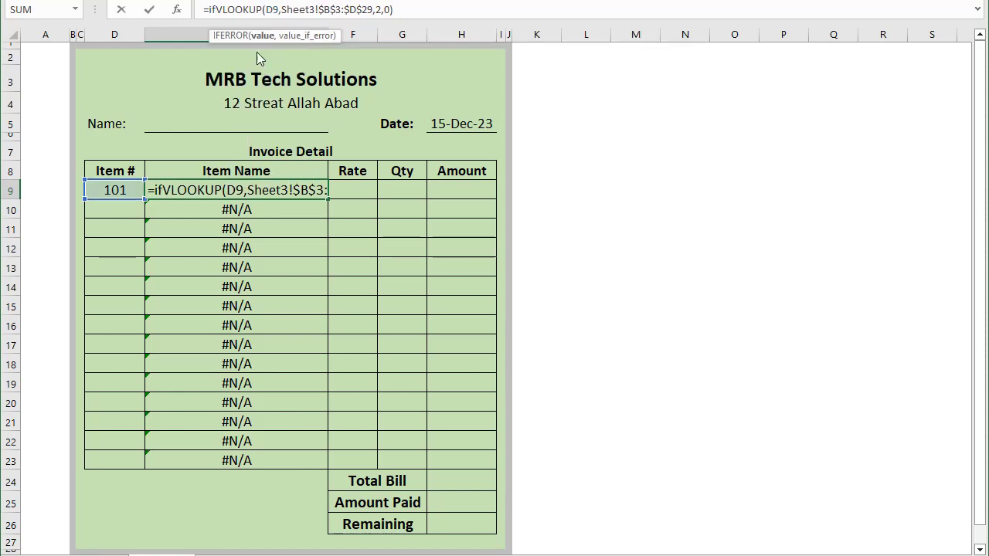
{"action": "left_click", "coordinate": [441, 11]}
{"action": "type", "text": ","}
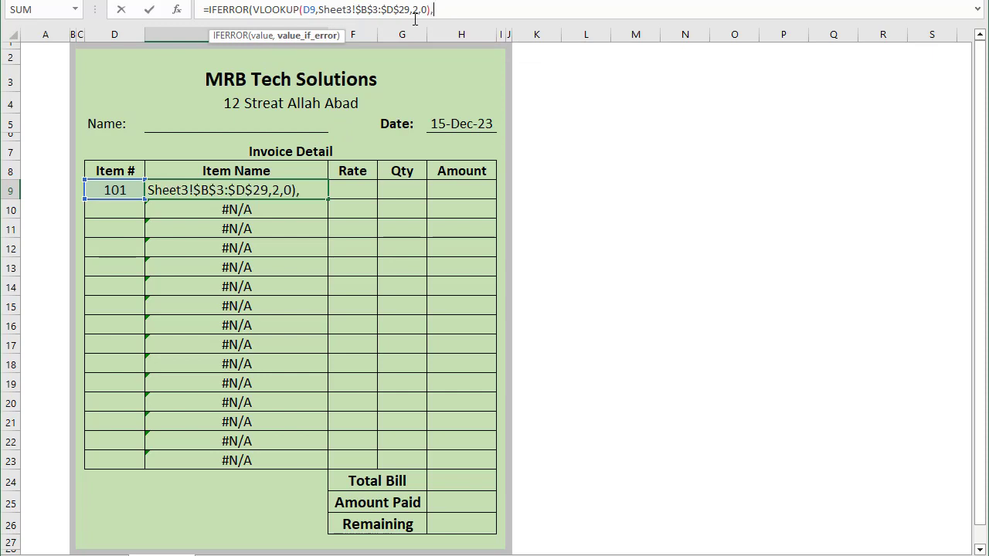
{"action": "type", "text": "\"\""}
{"action": "type", "text": ")"}
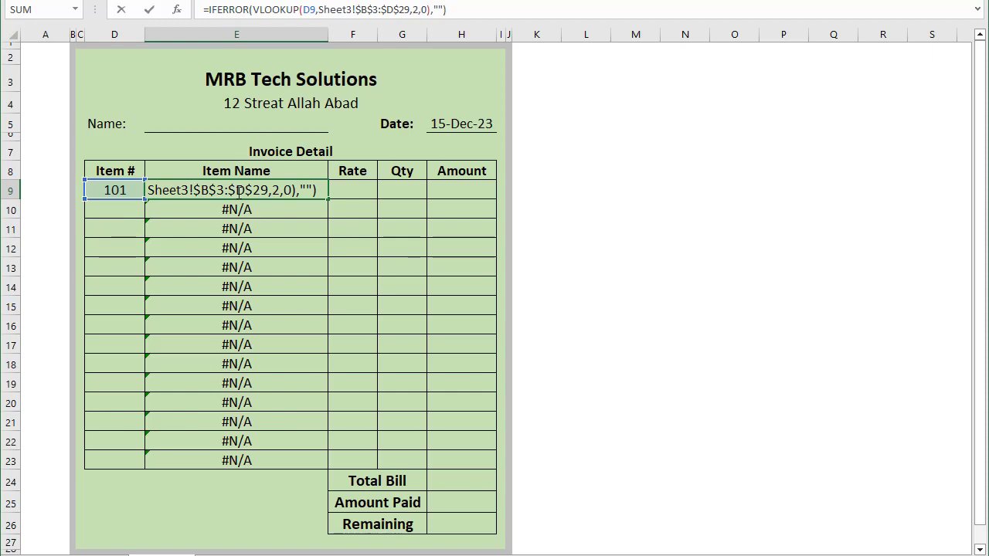
{"action": "key", "text": "Return"}
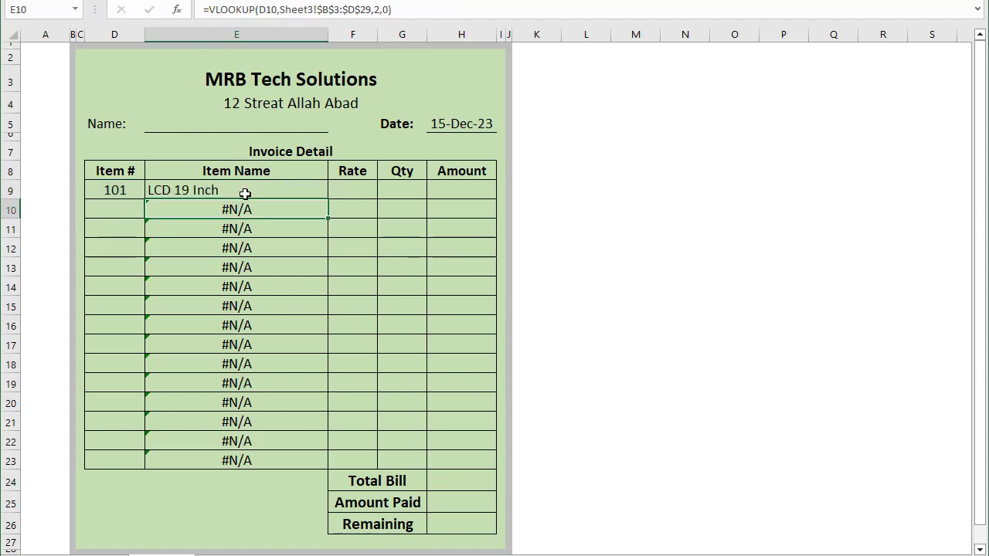
Step: Copy the IFERROR formula down to E23 and check the lower rows stay blank
{"action": "left_click", "coordinate": [241, 193]}
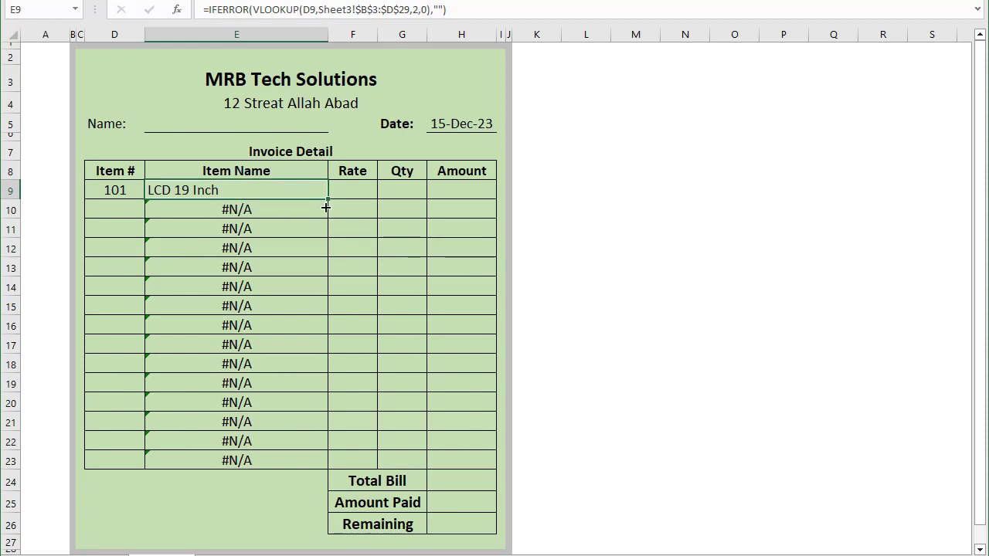
{"action": "left_click_drag", "start_coordinate": [328, 200], "coordinate": [302, 465]}
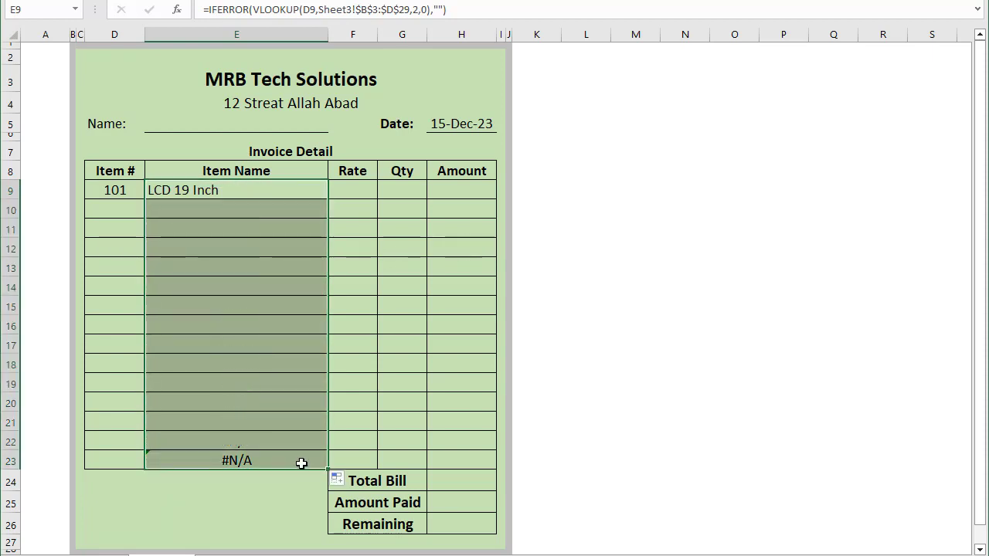
{"action": "left_click", "coordinate": [203, 272]}
{"action": "left_click", "coordinate": [225, 306]}
{"action": "left_click", "coordinate": [228, 345]}
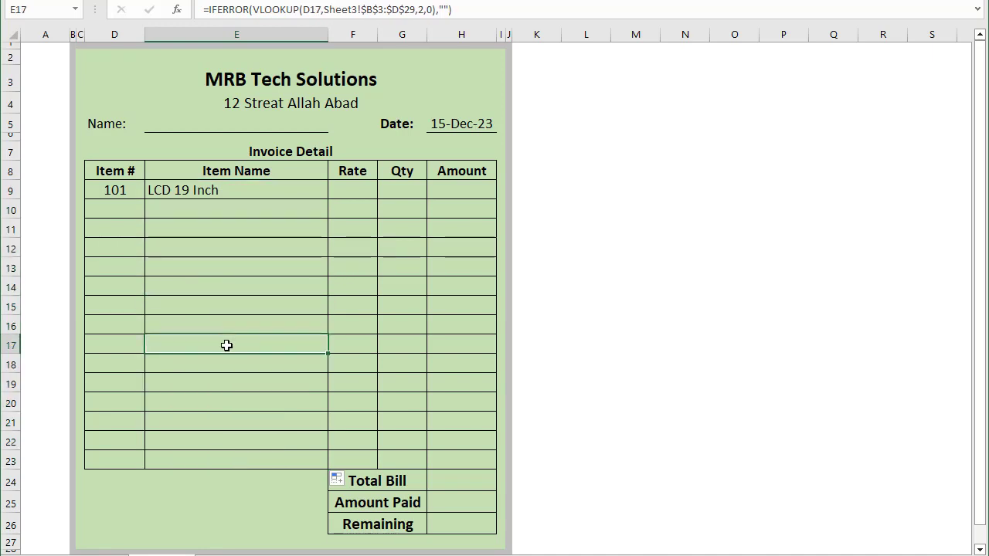
{"action": "left_click", "coordinate": [227, 360]}
{"action": "left_click", "coordinate": [242, 307]}
{"action": "left_click", "coordinate": [231, 253]}
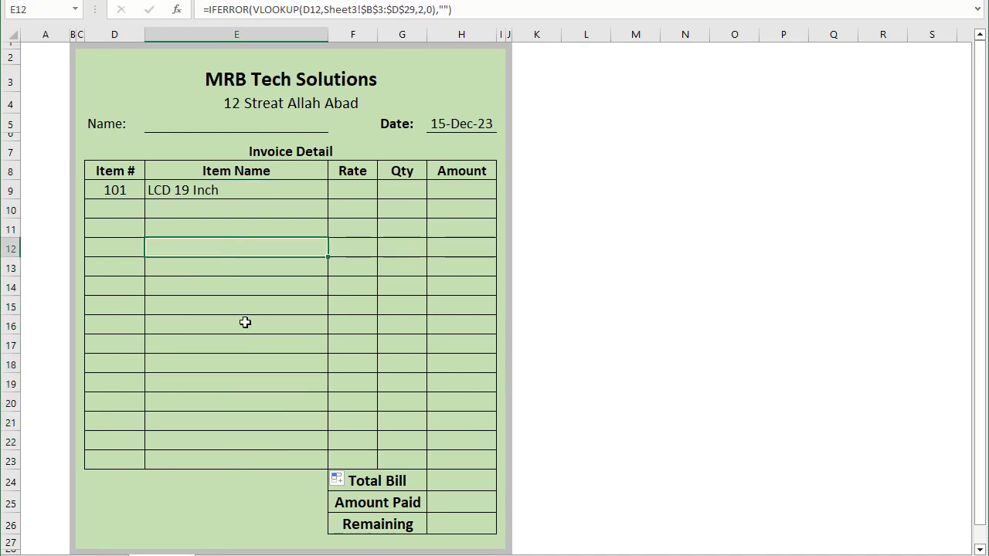
{"action": "left_click", "coordinate": [166, 190]}
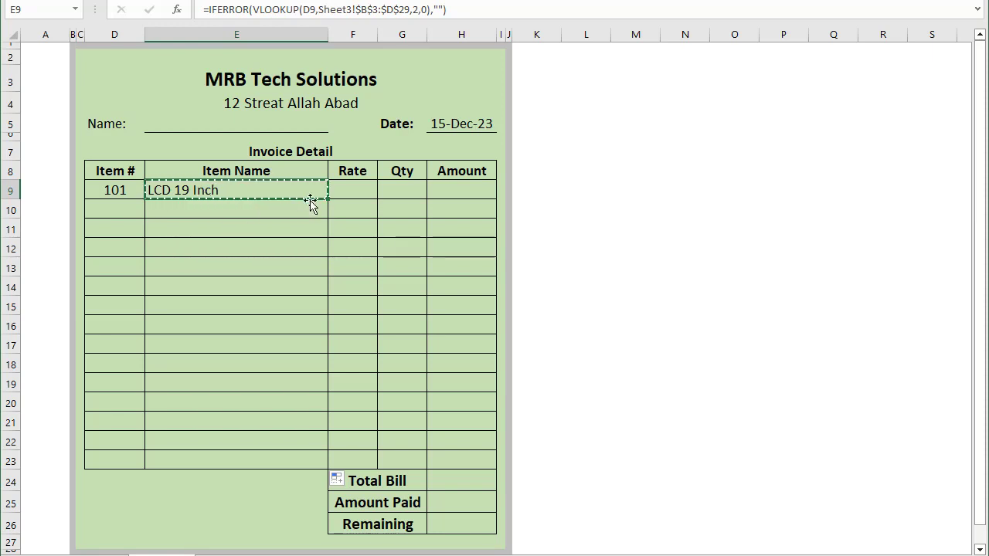
Step: Put the lookup in F9 with lookup value D9 and column index 3, giving 3500
{"action": "left_click", "coordinate": [353, 192]}
{"action": "type", "text": "=IFERROR(VLOOKUP(E9,Sheet3!$B$3:$D$29,2,0),\"\")"}
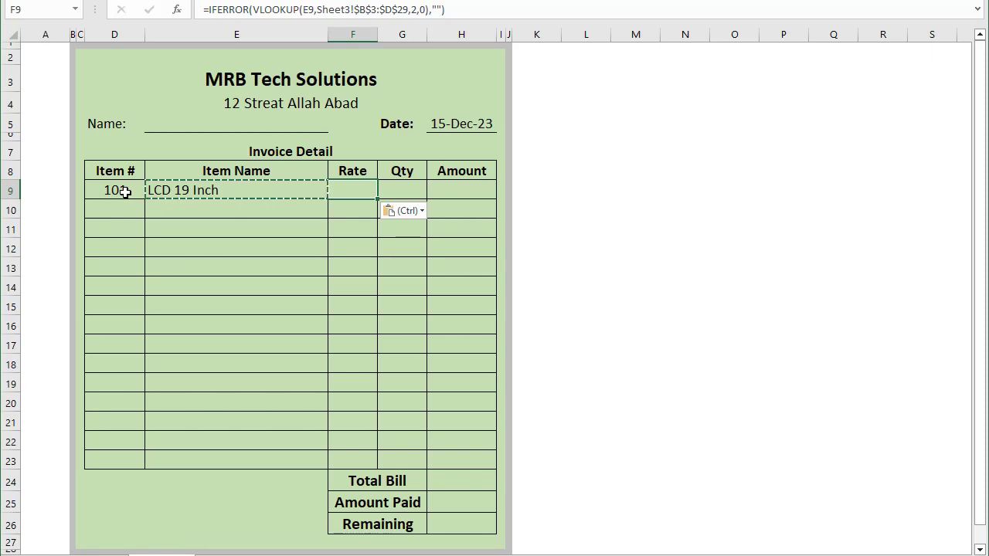
{"action": "left_click", "coordinate": [314, 9]}
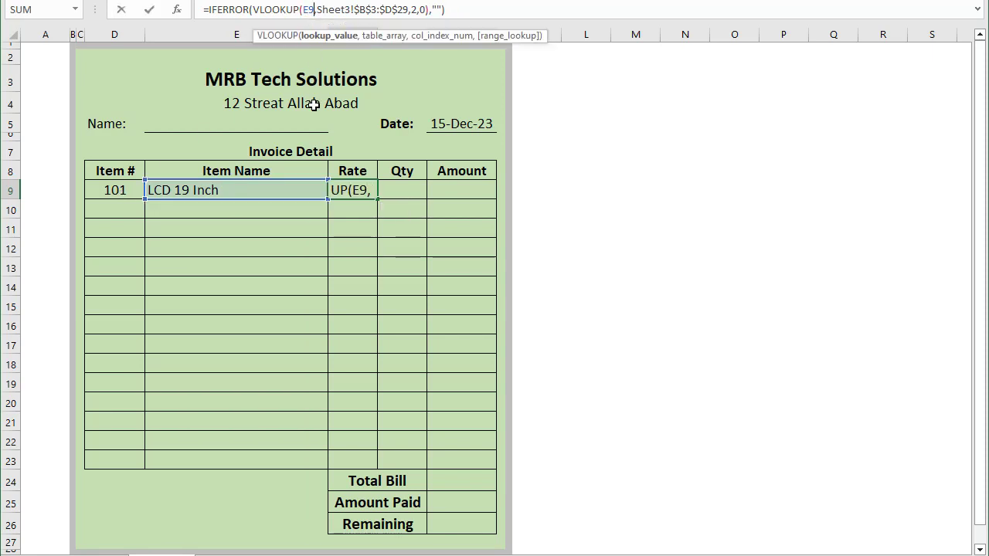
{"action": "key", "text": "BackSpace"}
{"action": "key", "text": "BackSpace"}
{"action": "left_click", "coordinate": [124, 190]}
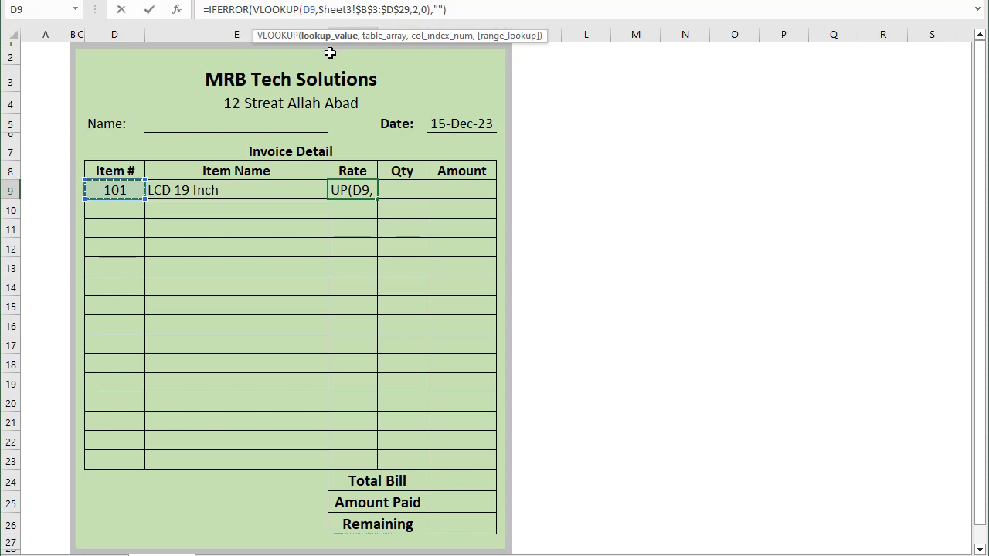
{"action": "left_click", "coordinate": [420, 10]}
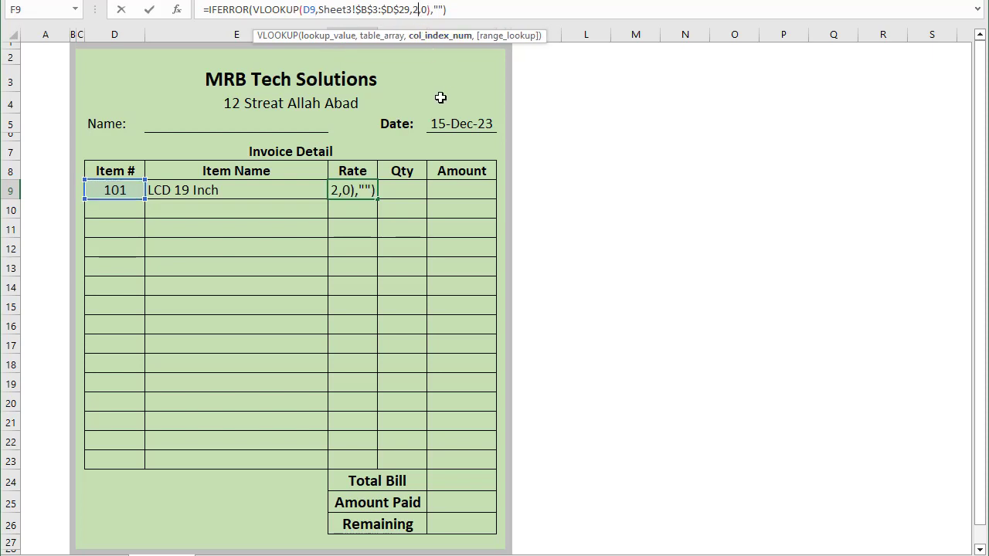
{"action": "key", "text": "BackSpace"}
{"action": "type", "text": "3"}
{"action": "key", "text": "Return"}
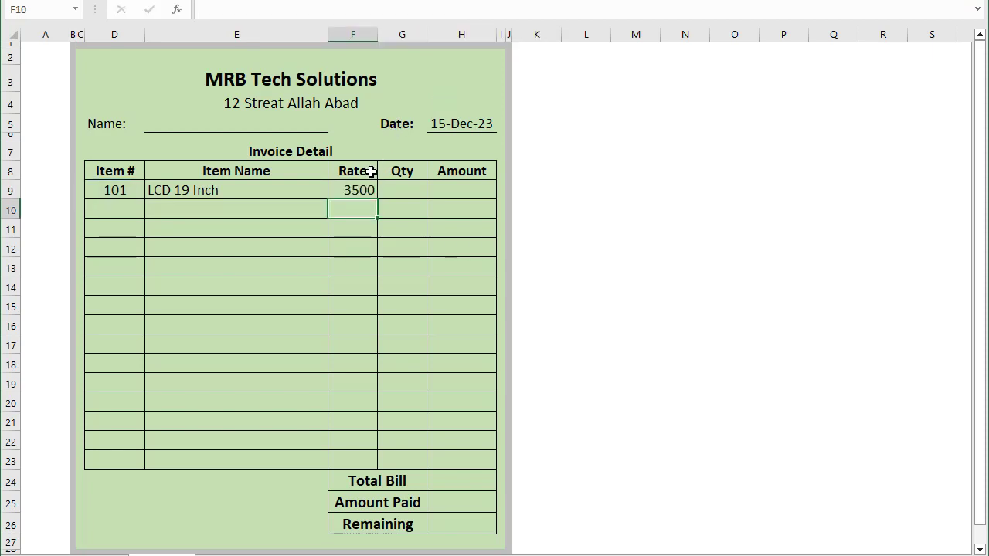
Step: Copy the rate formula down F9:F23 and spot-check the lower rows
{"action": "left_click", "coordinate": [370, 189]}
{"action": "left_click_drag", "start_coordinate": [377, 200], "coordinate": [377, 463]}
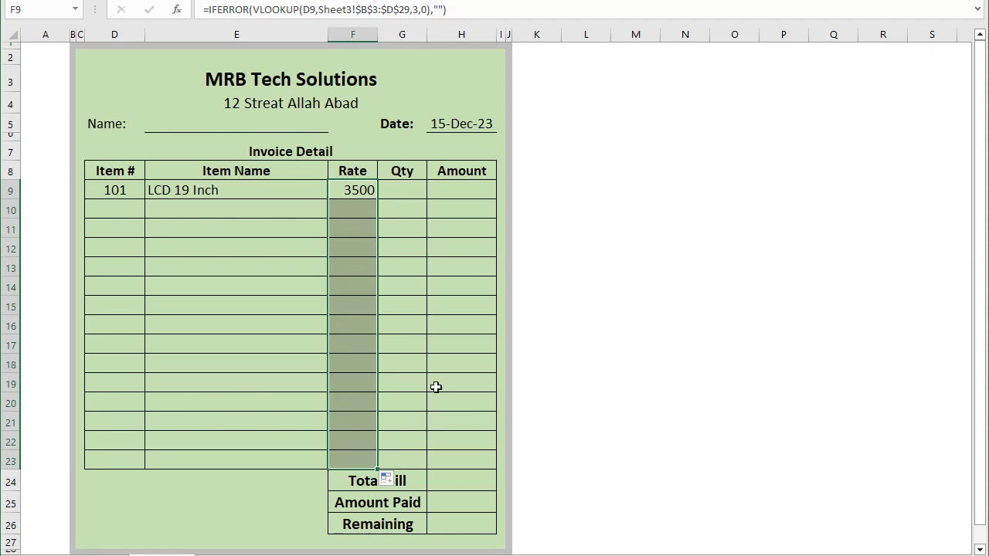
{"action": "left_click", "coordinate": [366, 311]}
{"action": "left_click", "coordinate": [375, 271]}
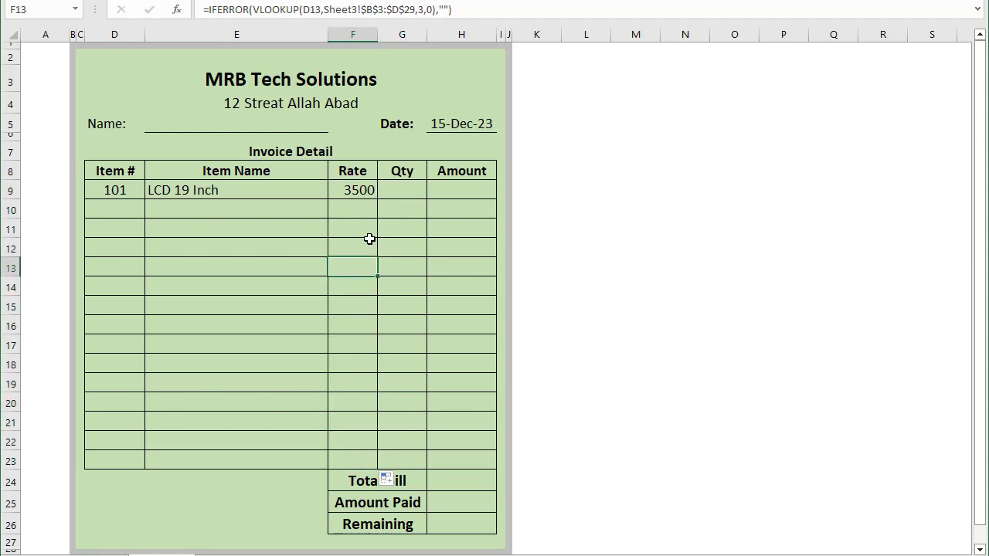
{"action": "left_click", "coordinate": [366, 250]}
{"action": "left_click", "coordinate": [369, 229]}
{"action": "left_click", "coordinate": [368, 284]}
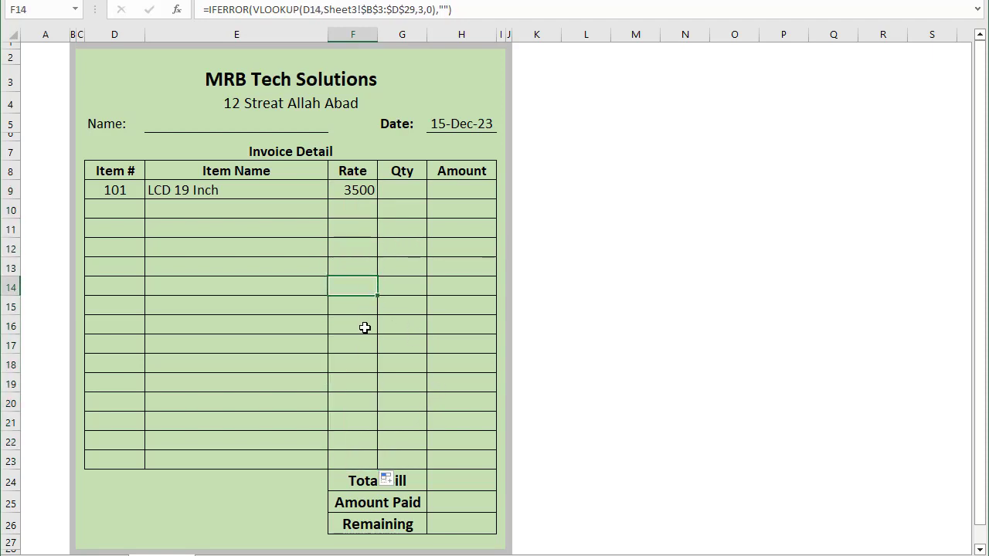
{"action": "left_click", "coordinate": [364, 325]}
{"action": "left_click", "coordinate": [129, 212]}
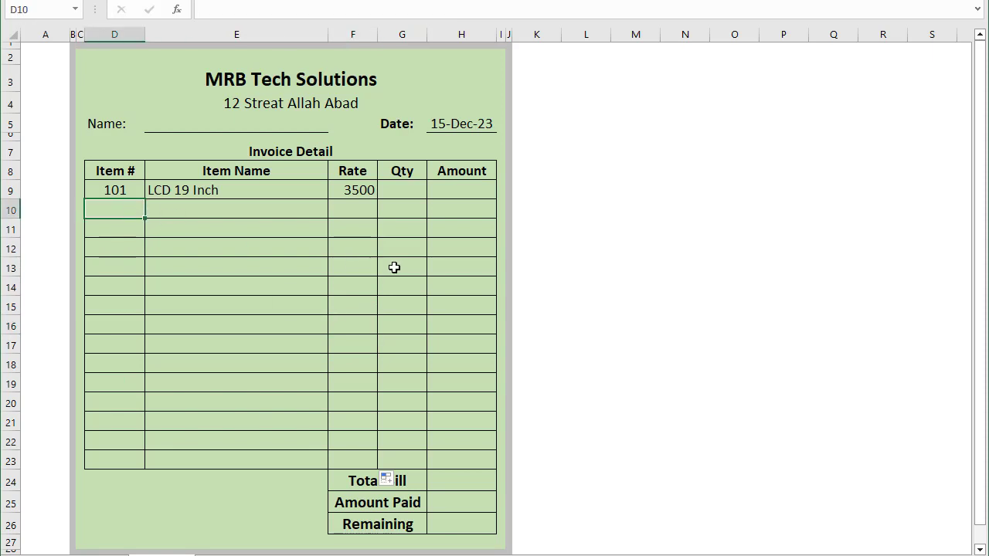
Step: Enter item numbers 105, 107, 112, 115 and 120 in D10:D14
{"action": "type", "text": "105"}
{"action": "key", "text": "Return"}
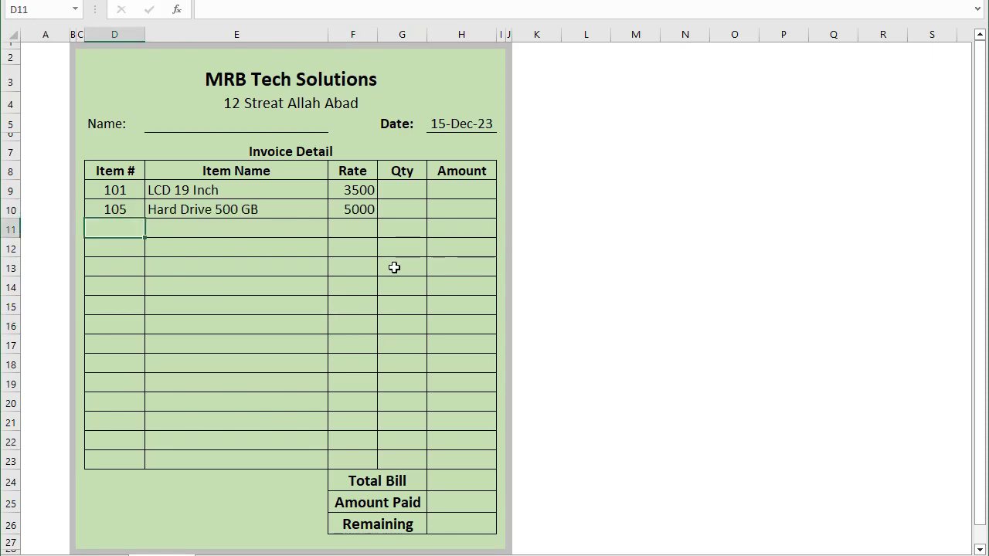
{"action": "type", "text": "107"}
{"action": "key", "text": "Return"}
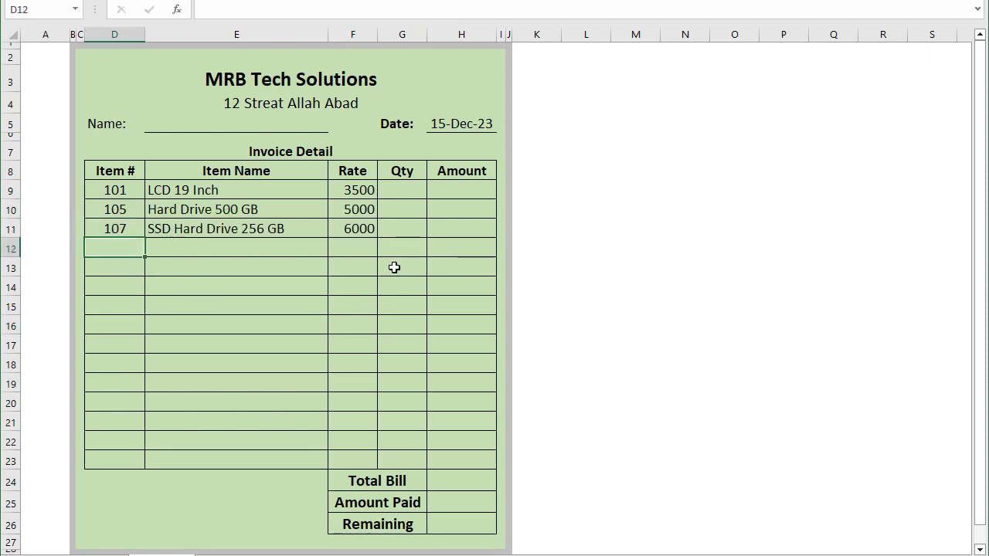
{"action": "type", "text": "11"}
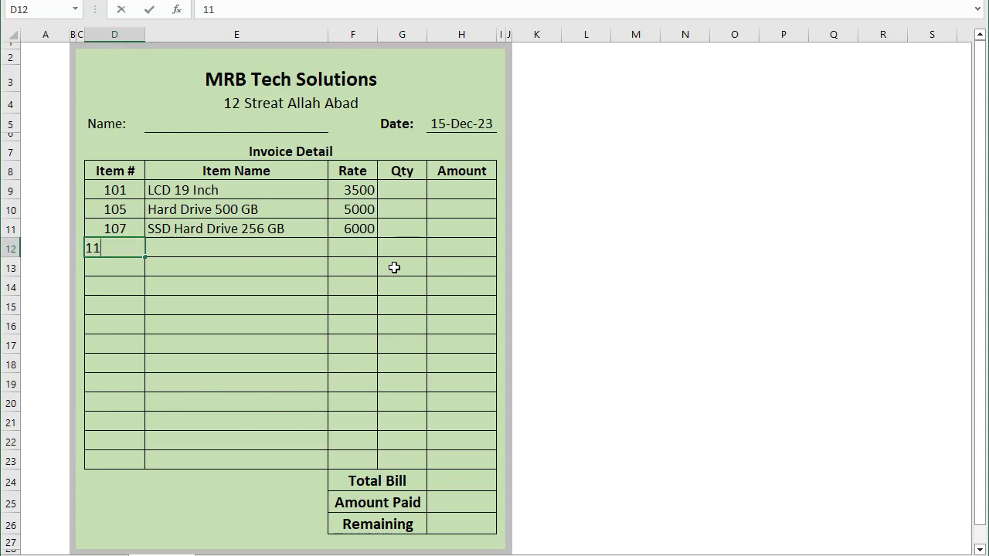
{"action": "type", "text": "2"}
{"action": "key", "text": "Return"}
{"action": "type", "text": "115"}
{"action": "key", "text": "Return"}
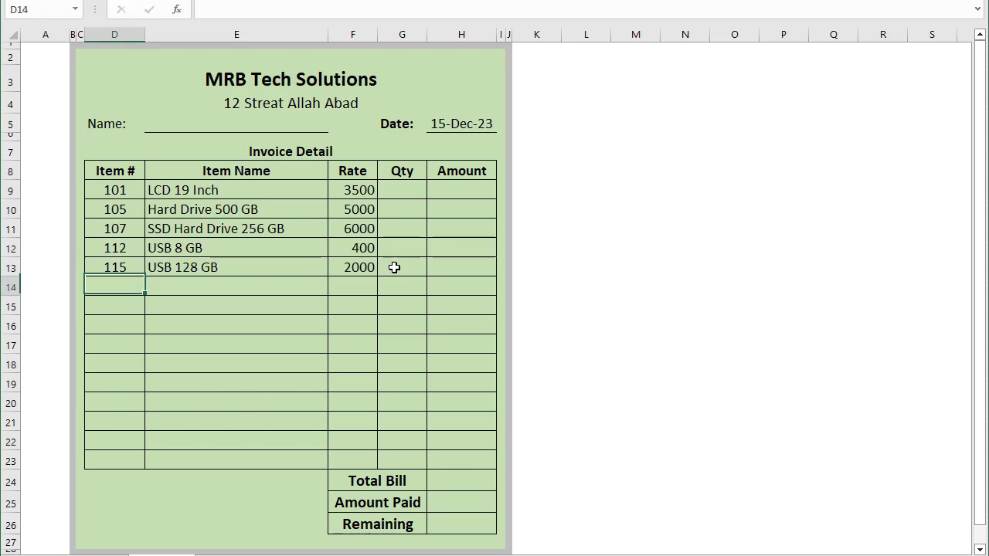
{"action": "type", "text": "120"}
{"action": "key", "text": "Return"}
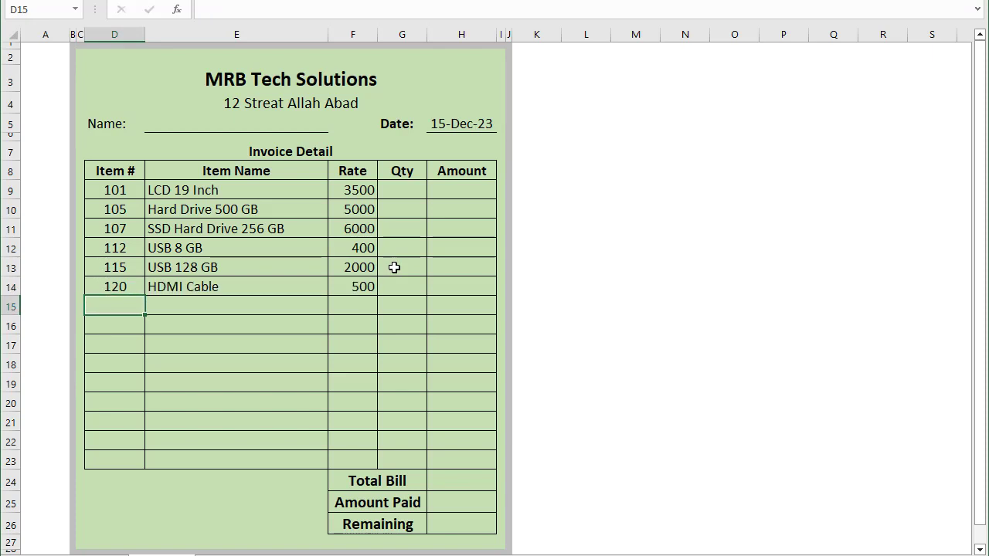
Step: Fill quantities 1, 2, 1, 5, 2 and 10 into G9:G14
{"action": "left_click", "coordinate": [404, 194]}
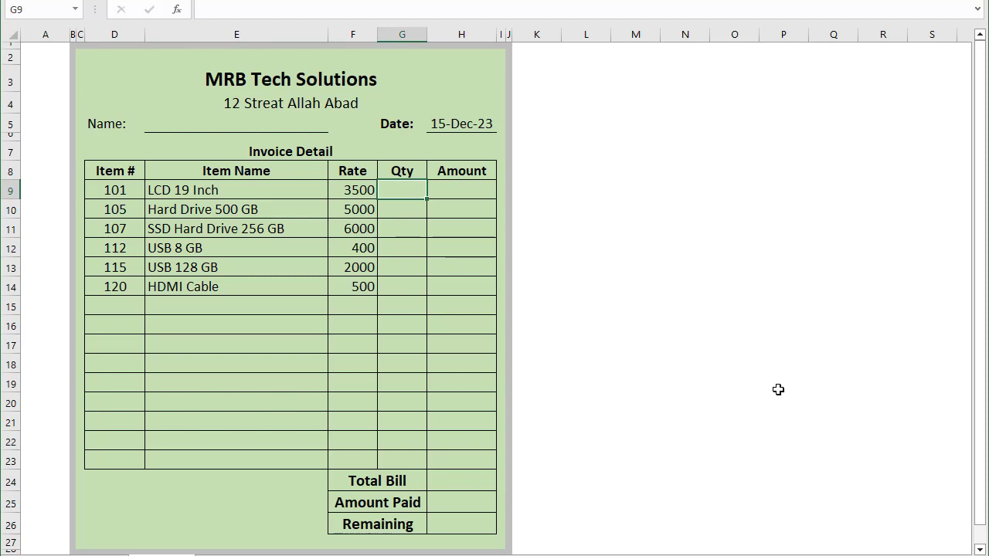
{"action": "type", "text": "1"}
{"action": "key", "text": "Return"}
{"action": "type", "text": "2"}
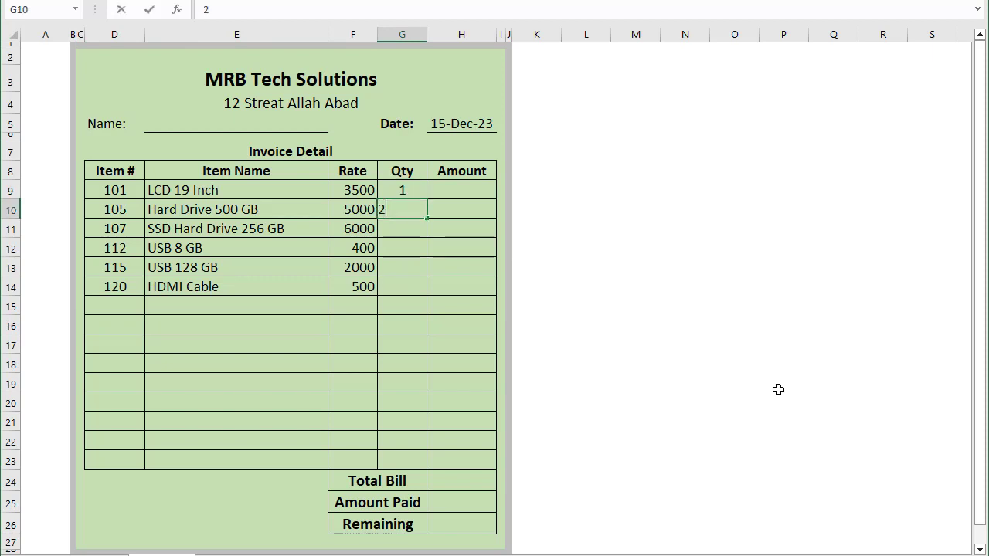
{"action": "key", "text": "Return"}
{"action": "type", "text": "1"}
{"action": "key", "text": "Return"}
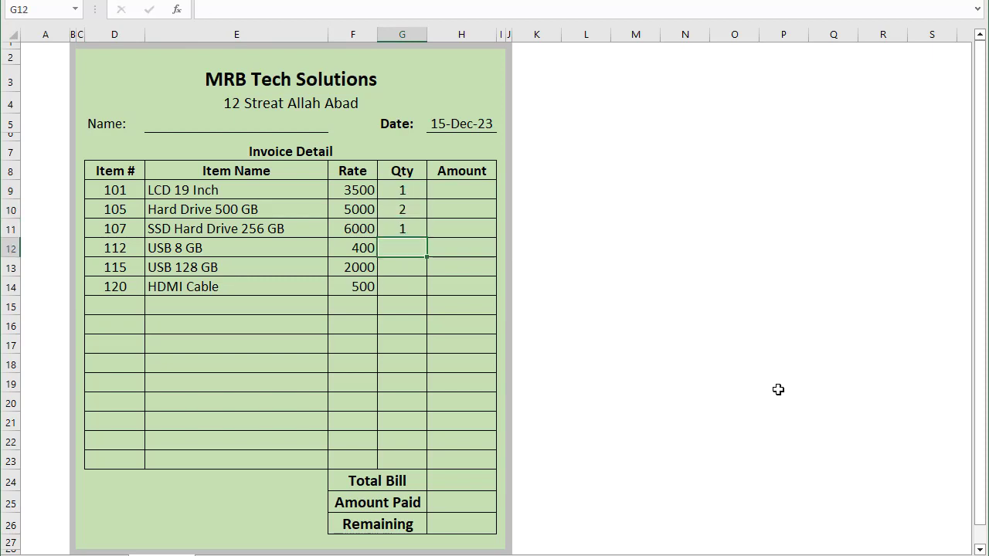
{"action": "type", "text": "5"}
{"action": "key", "text": "Return"}
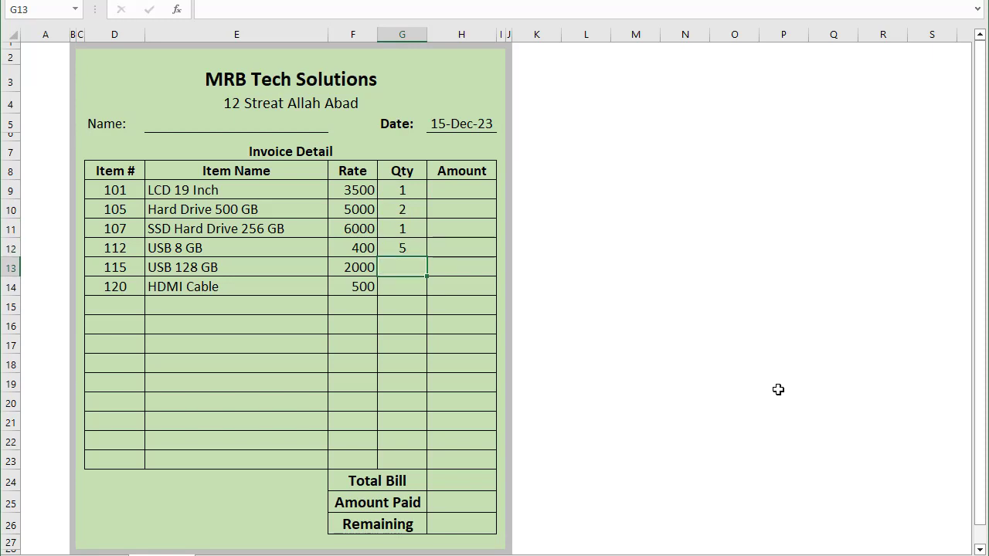
{"action": "type", "text": "2"}
{"action": "key", "text": "Return"}
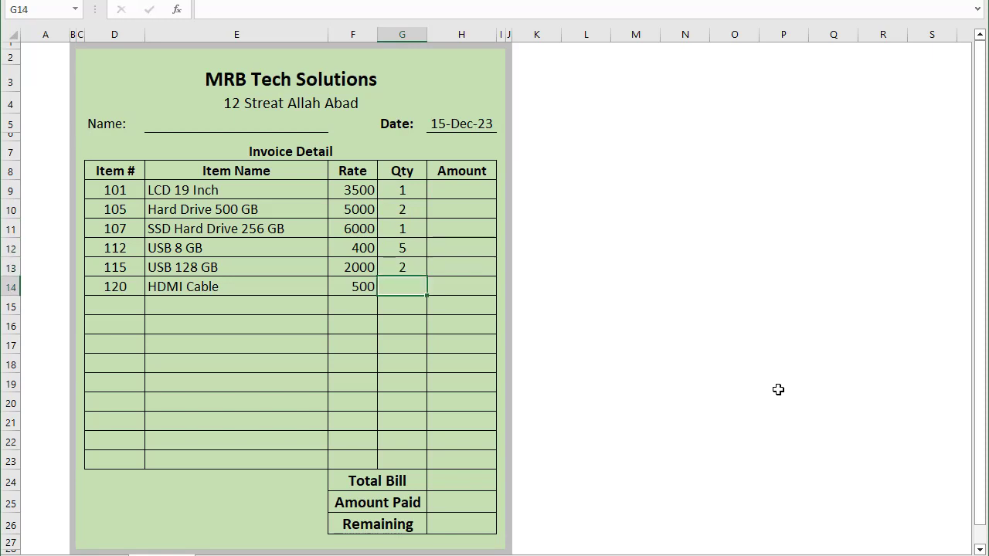
{"action": "type", "text": "10"}
{"action": "key", "text": "Tab"}
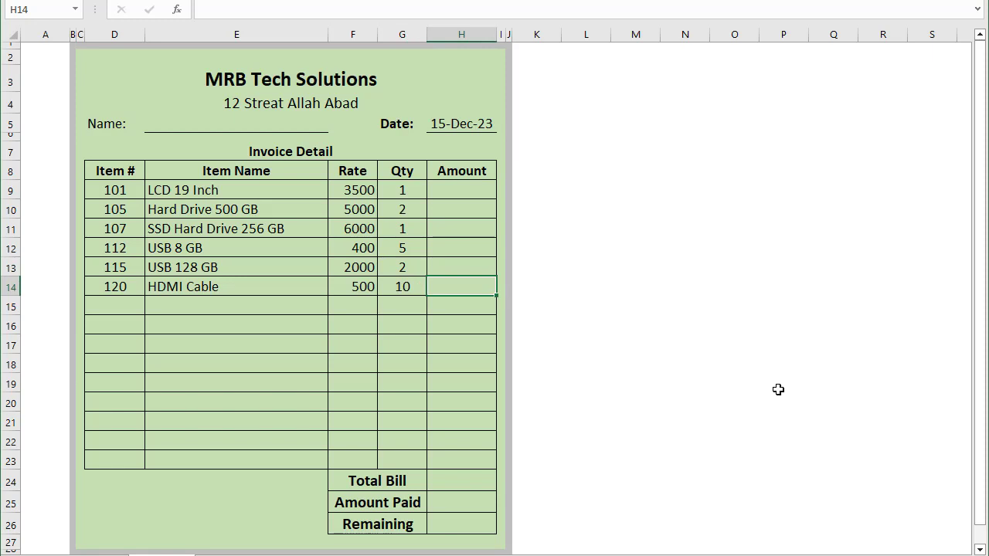
{"action": "left_click", "coordinate": [482, 196]}
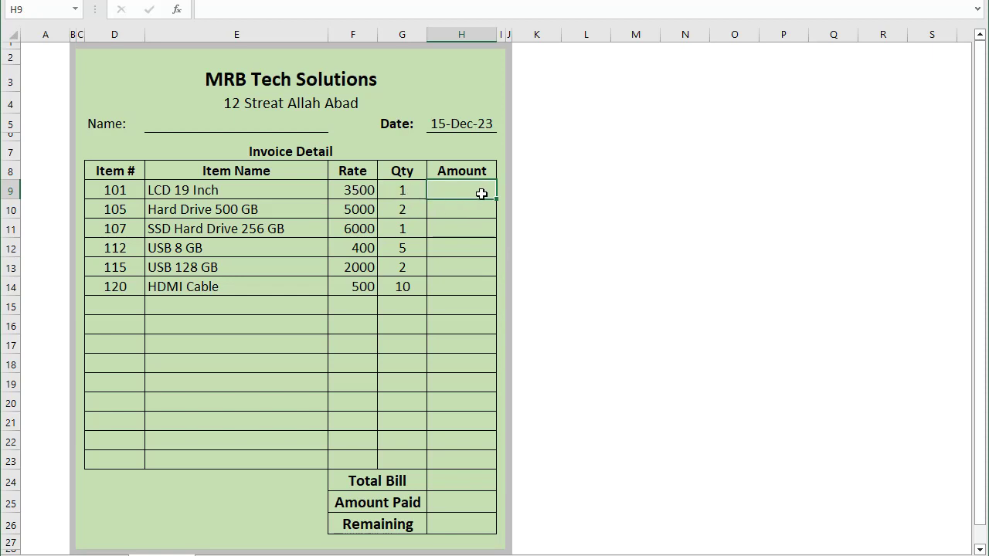
Step: Enter =F9*G9 in H9 to compute the first item's amount
{"action": "type", "text": "="}
{"action": "left_click", "coordinate": [370, 192]}
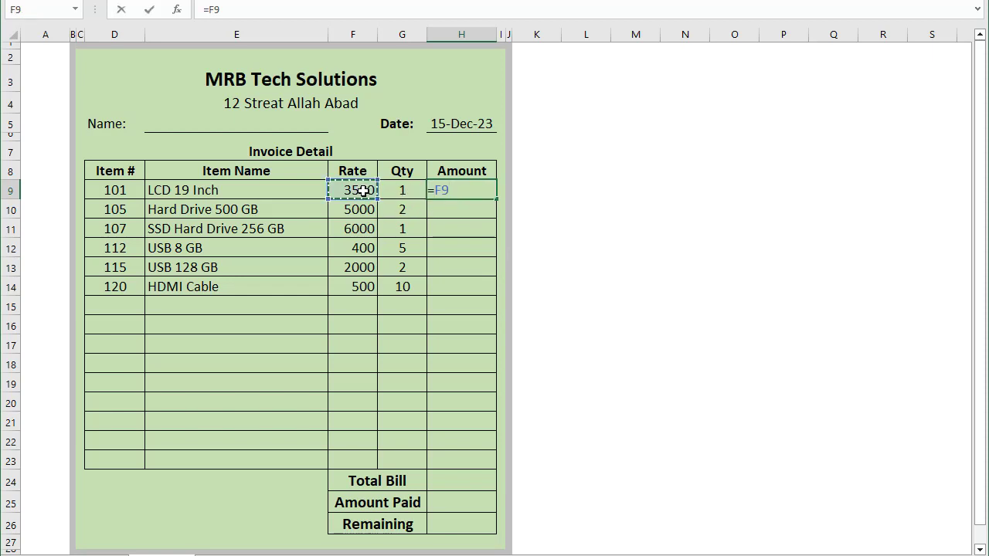
{"action": "type", "text": "*"}
{"action": "left_click", "coordinate": [392, 195]}
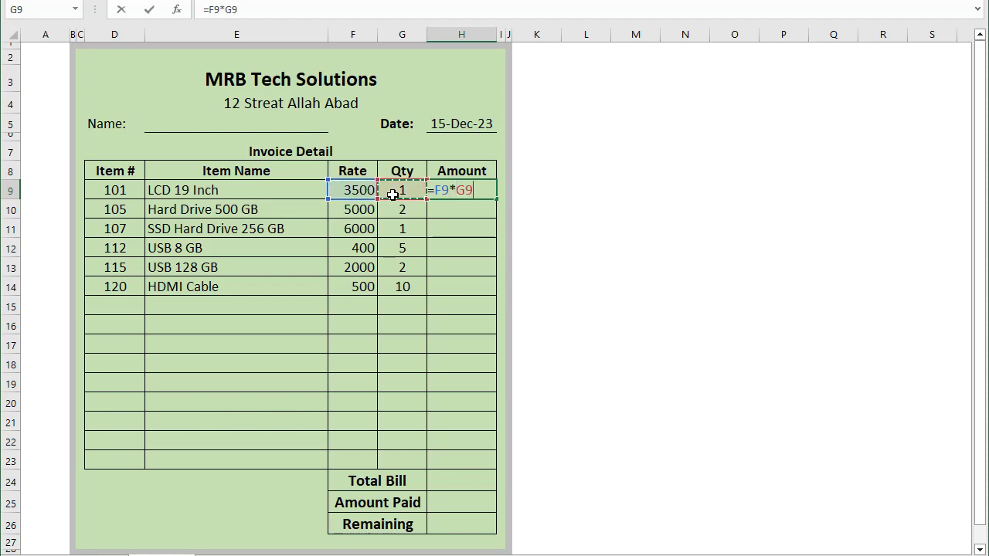
{"action": "key", "text": "Return"}
Step: Fill the amount formula down to H23, leaving #VALUE! in the empty rows
{"action": "left_click", "coordinate": [461, 190]}
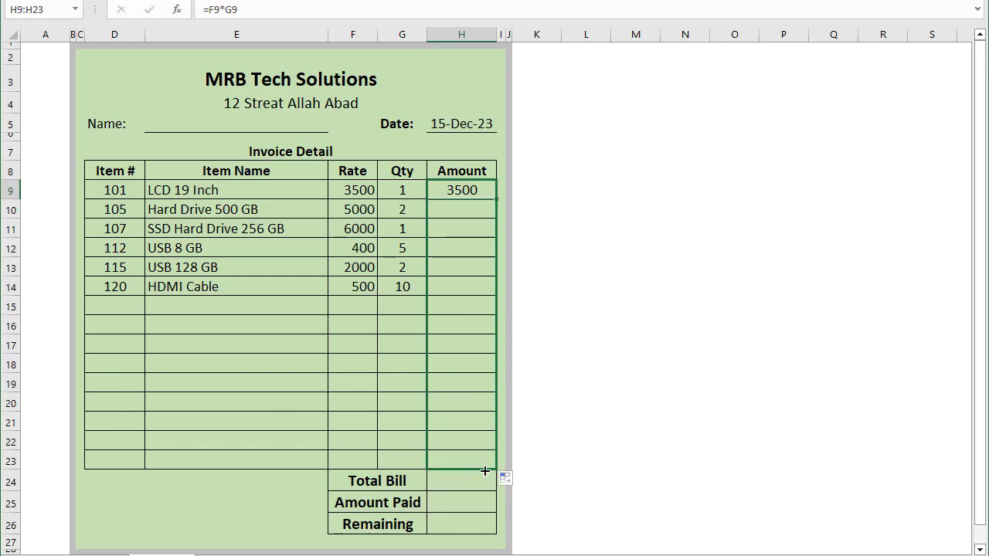
{"action": "left_click_drag", "start_coordinate": [485, 460], "coordinate": [491, 465]}
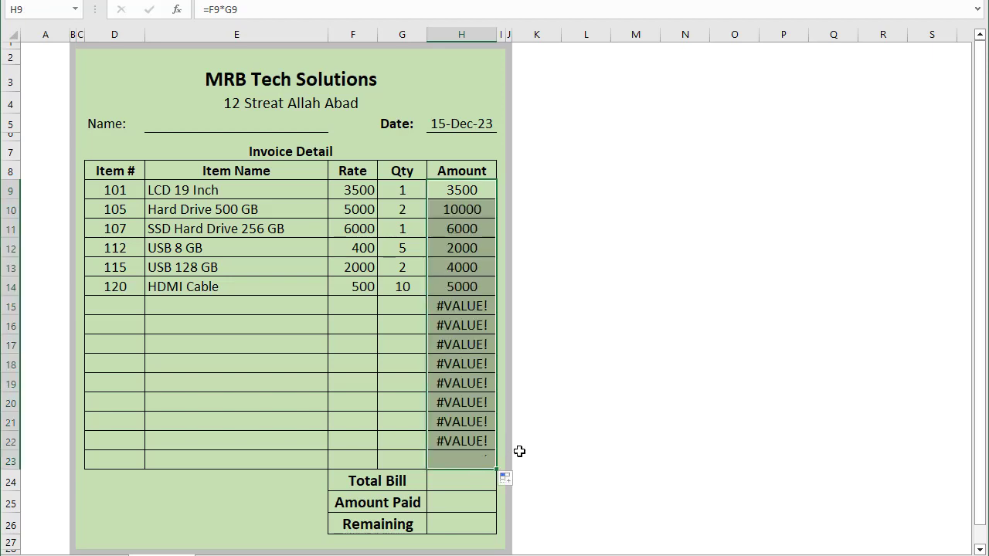
{"action": "left_click", "coordinate": [410, 288]}
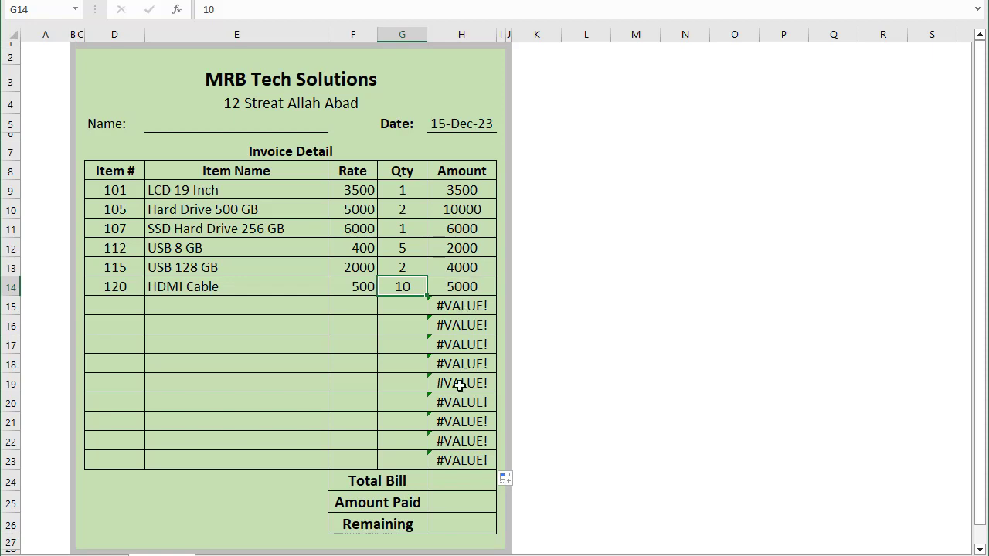
{"action": "left_click", "coordinate": [461, 190]}
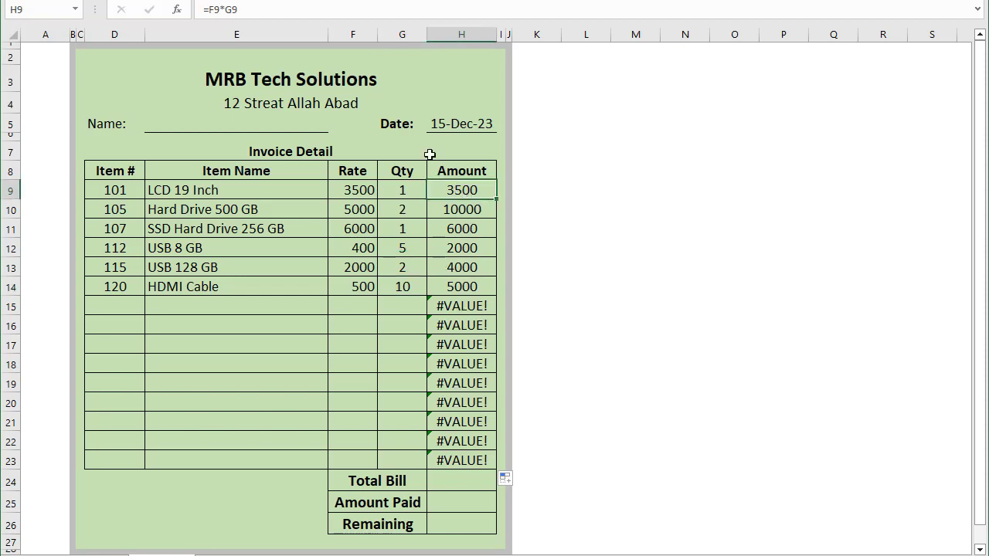
Step: Rewrite H9 as =IFERROR(F9*G9,"") so empty rows return a blank
{"action": "left_click", "coordinate": [274, 8]}
{"action": "key", "text": "BackSpace"}
{"action": "key", "text": "BackSpace"}
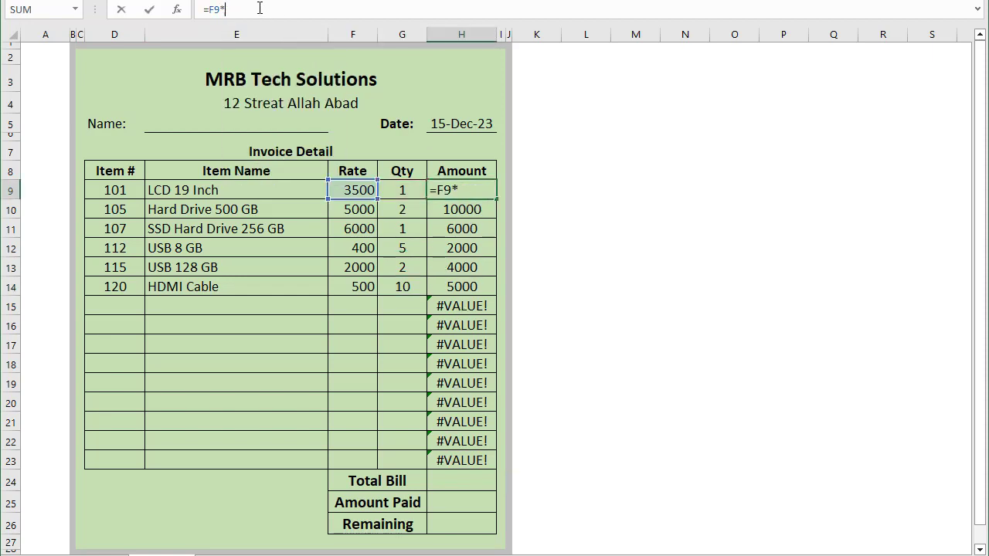
{"action": "key", "text": "BackSpace"}
{"action": "key", "text": "BackSpace"}
{"action": "key", "text": "BackSpace"}
{"action": "type", "text": "if"}
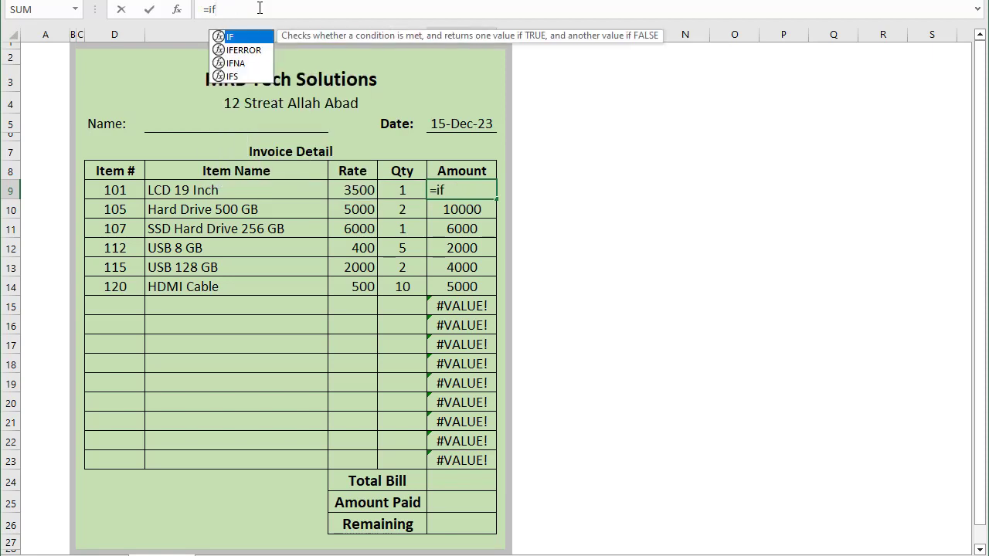
{"action": "double_click", "coordinate": [246, 49]}
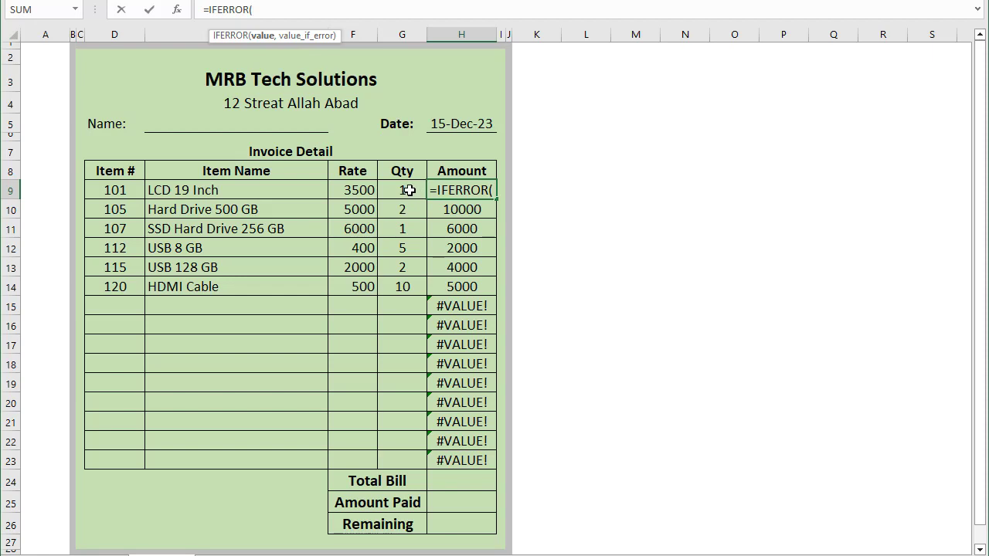
{"action": "left_click", "coordinate": [355, 188]}
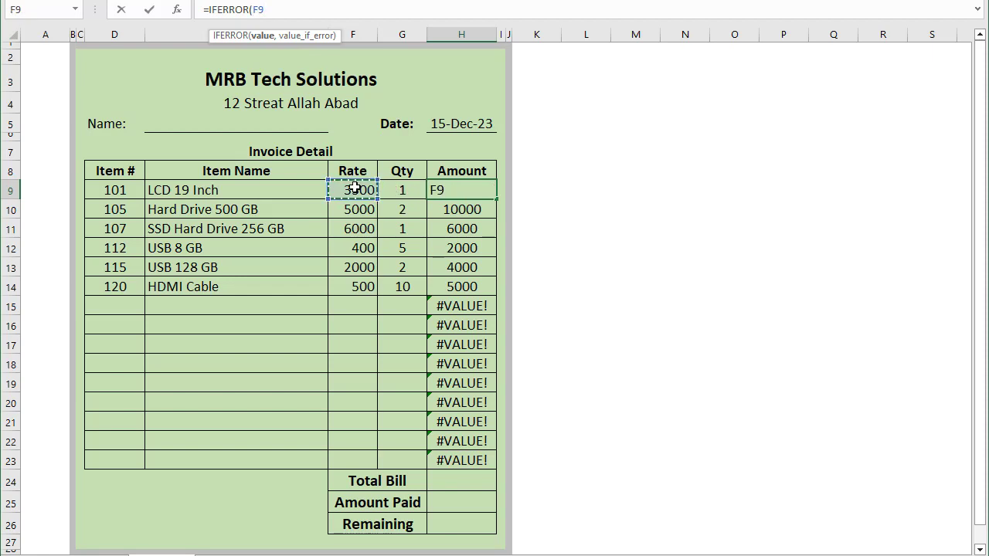
{"action": "type", "text": "*"}
{"action": "left_click", "coordinate": [400, 186]}
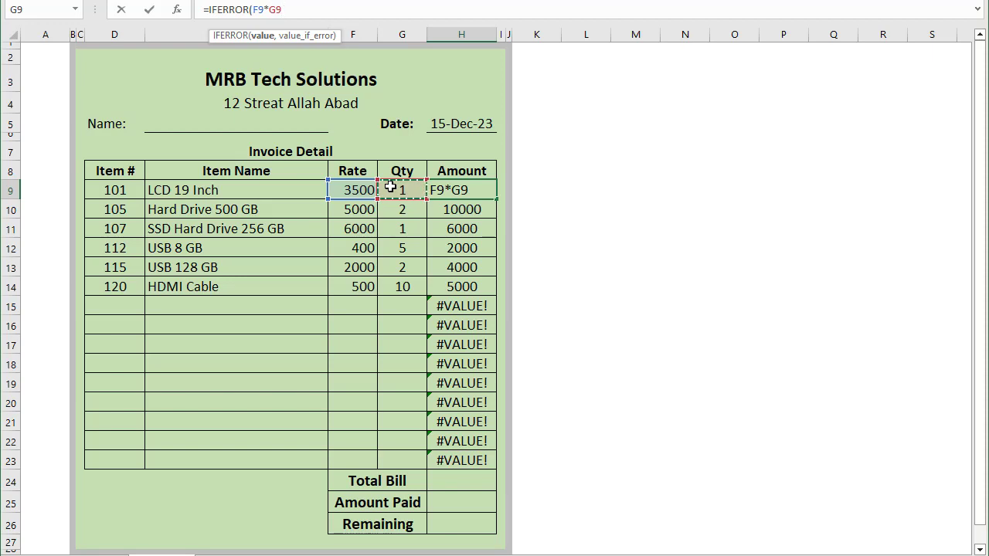
{"action": "type", "text": ","}
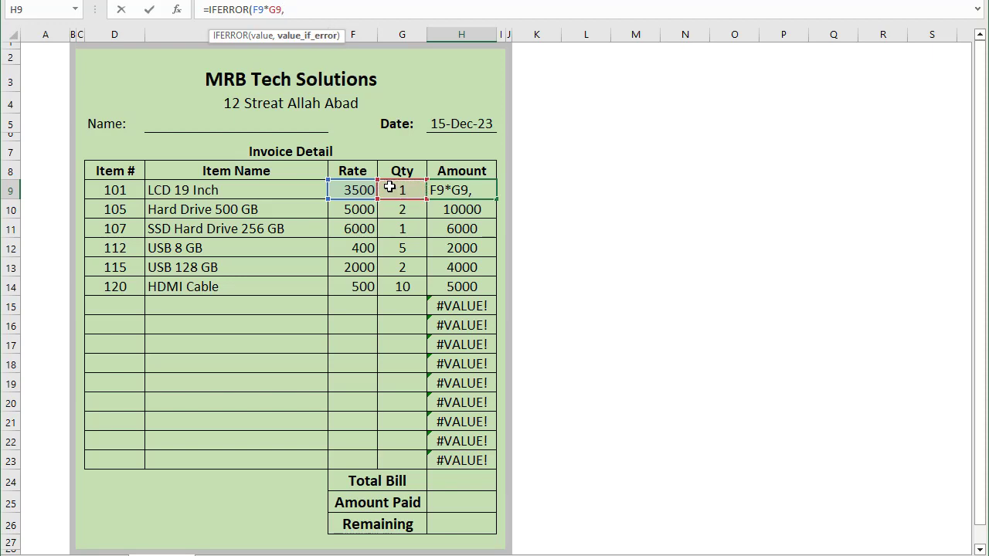
{"action": "type", "text": "\"\""}
{"action": "type", "text": ")"}
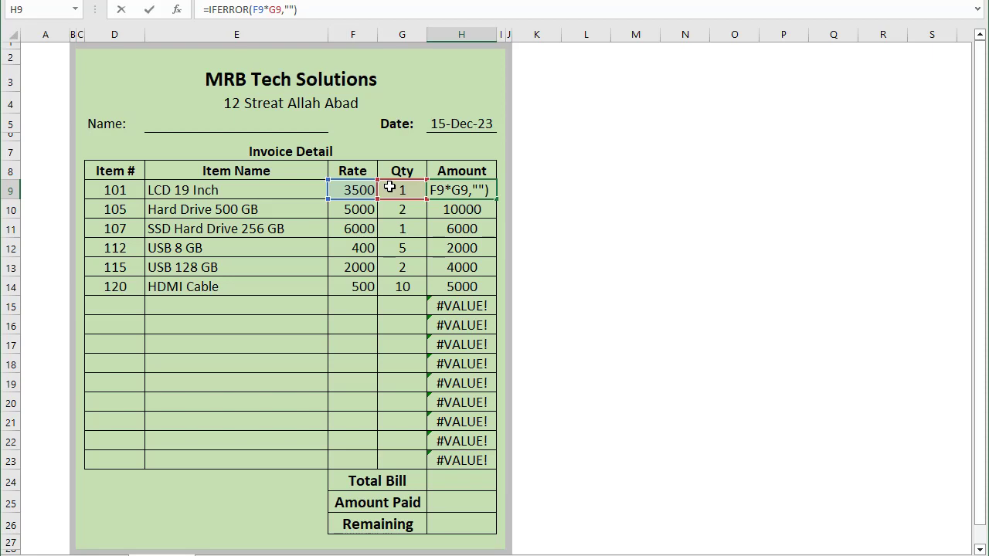
{"action": "key", "text": "Return"}
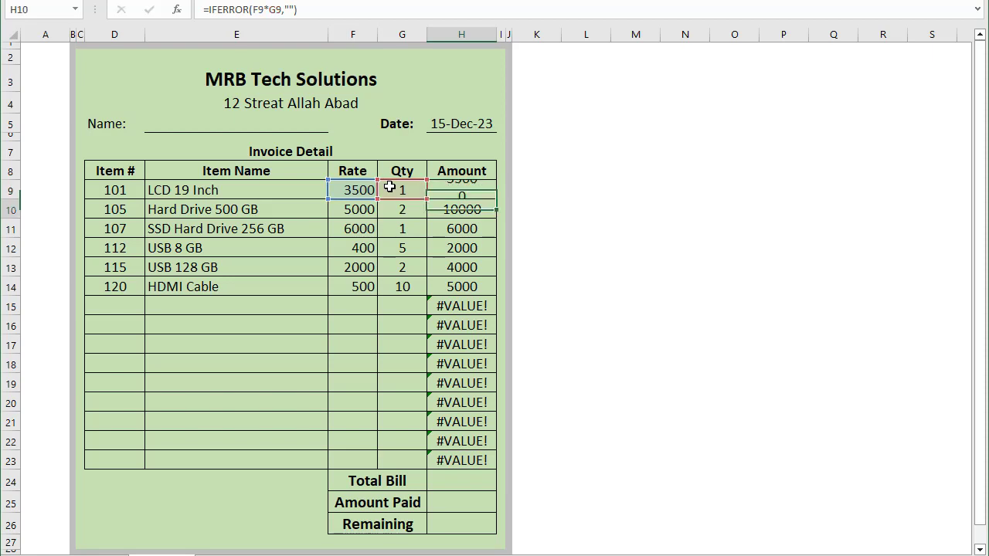
Step: Copy the IFERROR amount formula down to H23 and check a blank row
{"action": "left_click", "coordinate": [450, 189]}
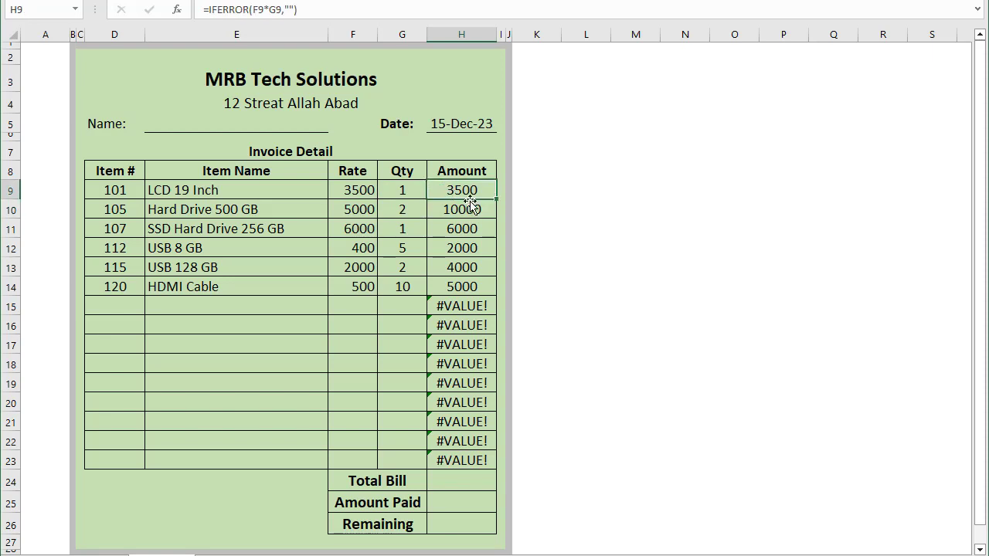
{"action": "left_click_drag", "start_coordinate": [496, 199], "coordinate": [498, 463]}
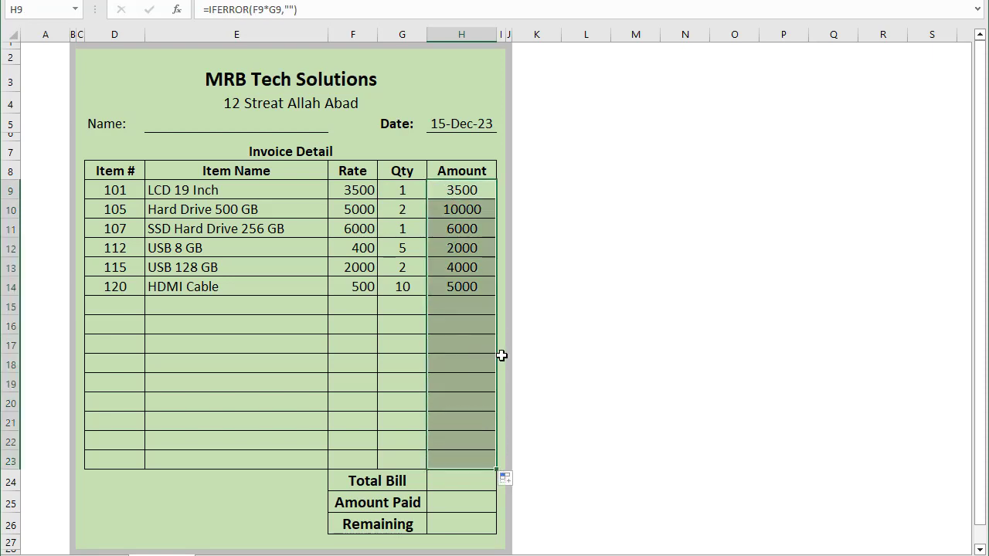
{"action": "left_click", "coordinate": [468, 349]}
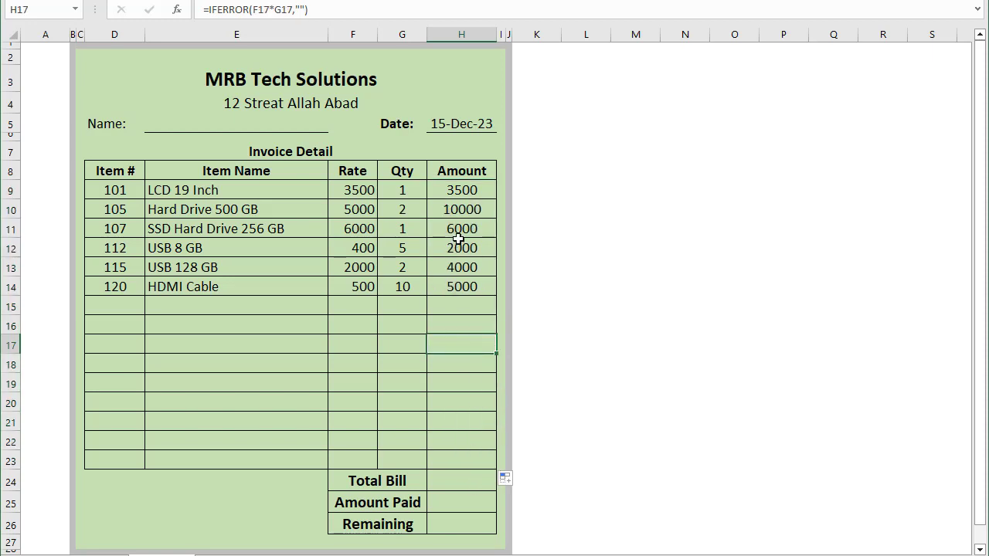
{"action": "left_click", "coordinate": [441, 481]}
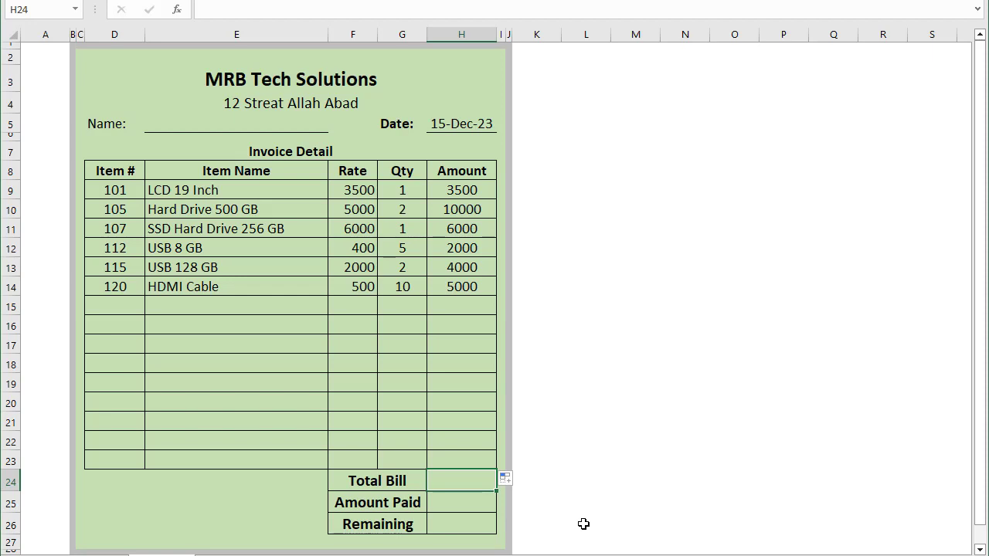
Step: Enter =SUM(H9:H23) in H24 for a Total Bill of 30500
{"action": "type", "text": "=su"}
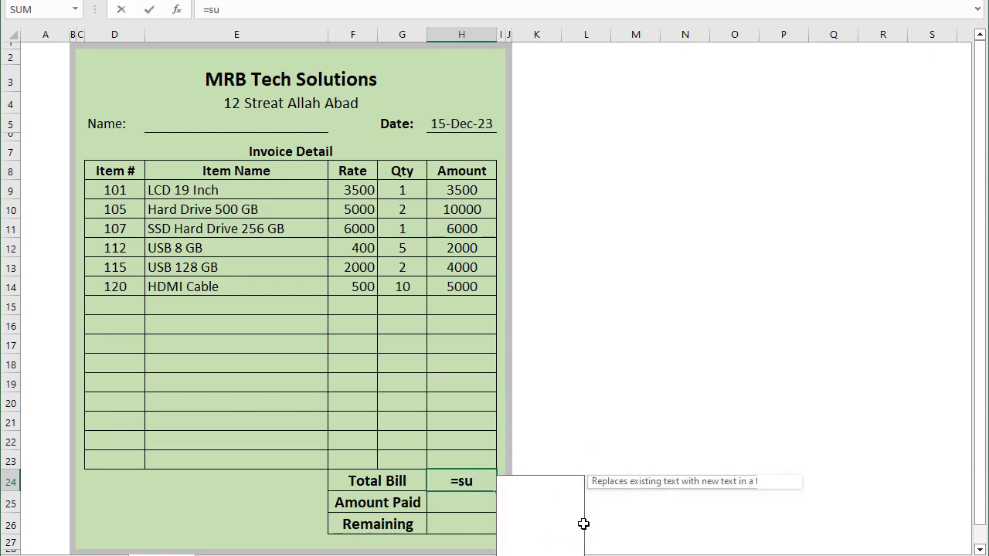
{"action": "type", "text": "m"}
{"action": "key", "text": "Tab"}
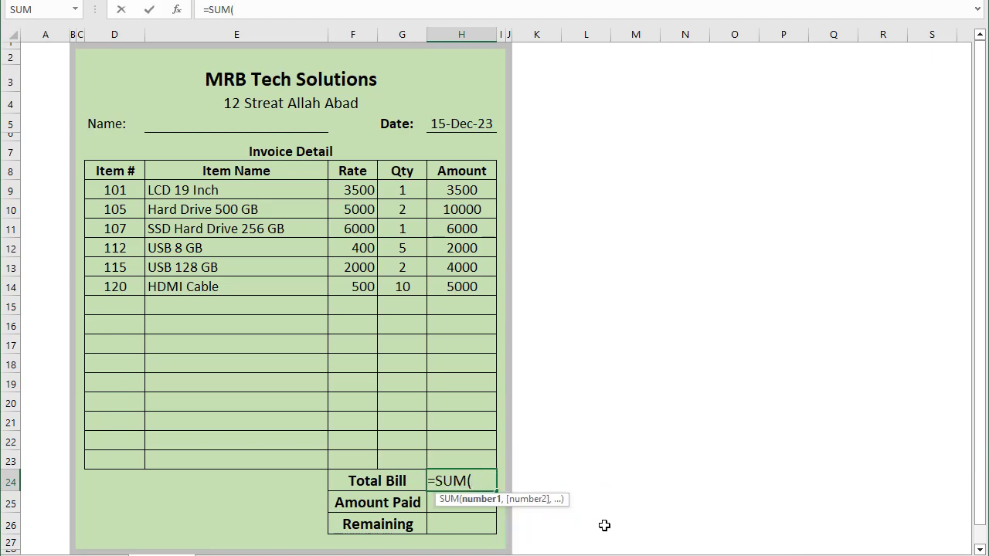
{"action": "left_click_drag", "start_coordinate": [446, 189], "coordinate": [448, 452]}
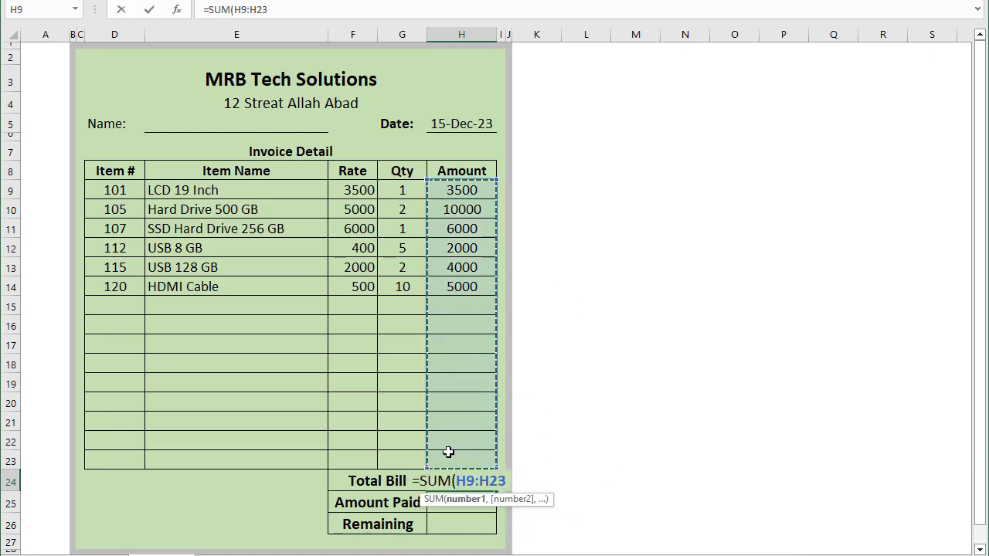
{"action": "type", "text": ")"}
{"action": "key", "text": "Return"}
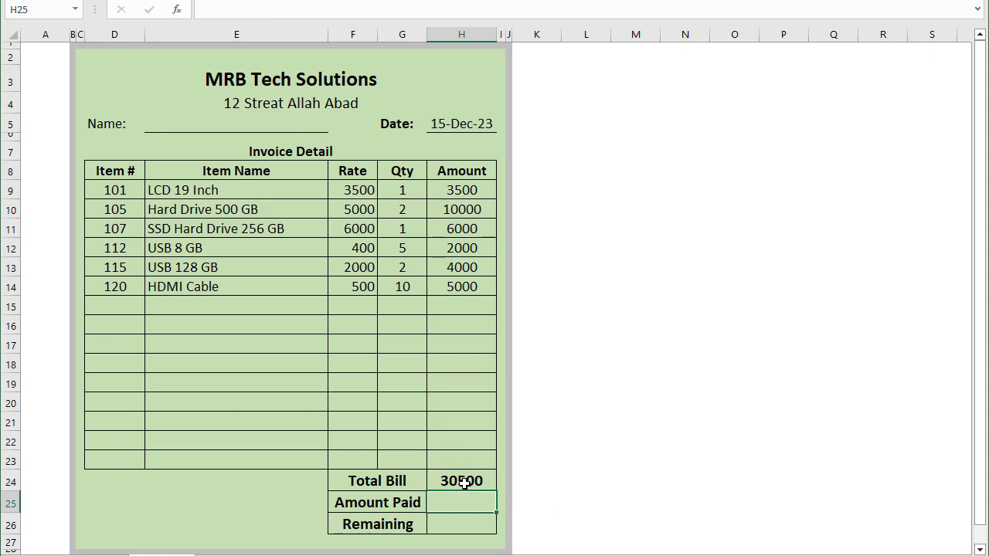
Step: Clear the Total Bill and recreate it with AutoSum to confirm 30500
{"action": "left_click", "coordinate": [458, 479]}
{"action": "key", "text": "Delete"}
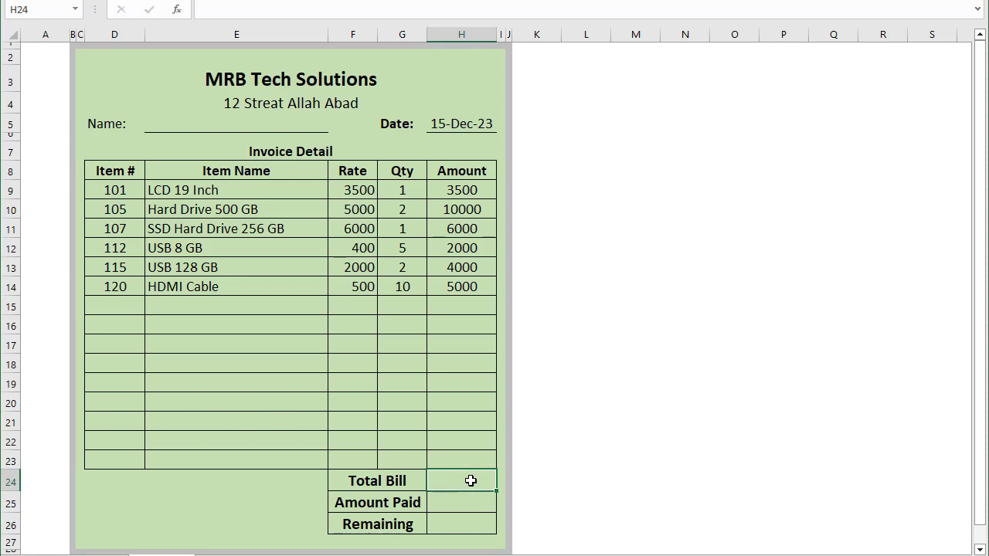
{"action": "key", "text": "alt+equal"}
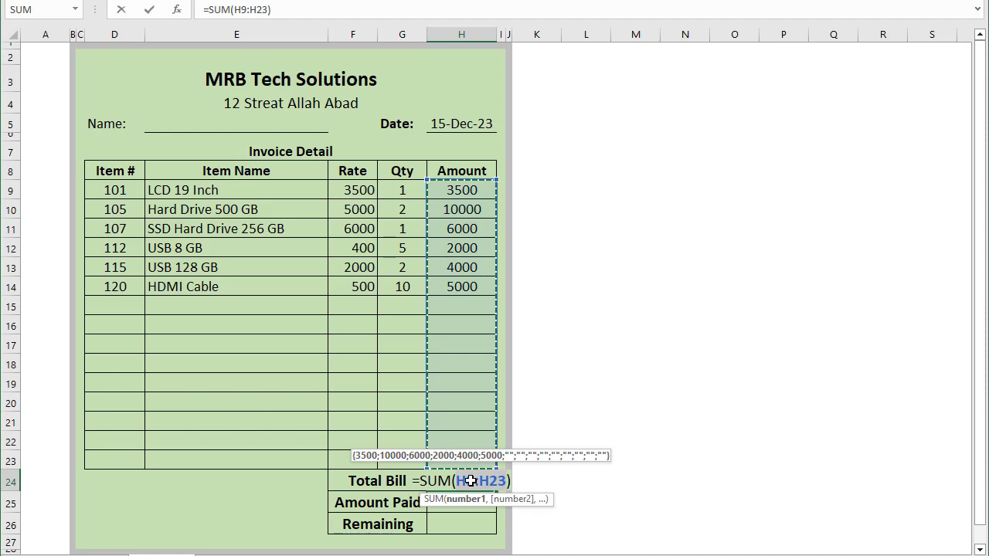
{"action": "key", "text": "Return"}
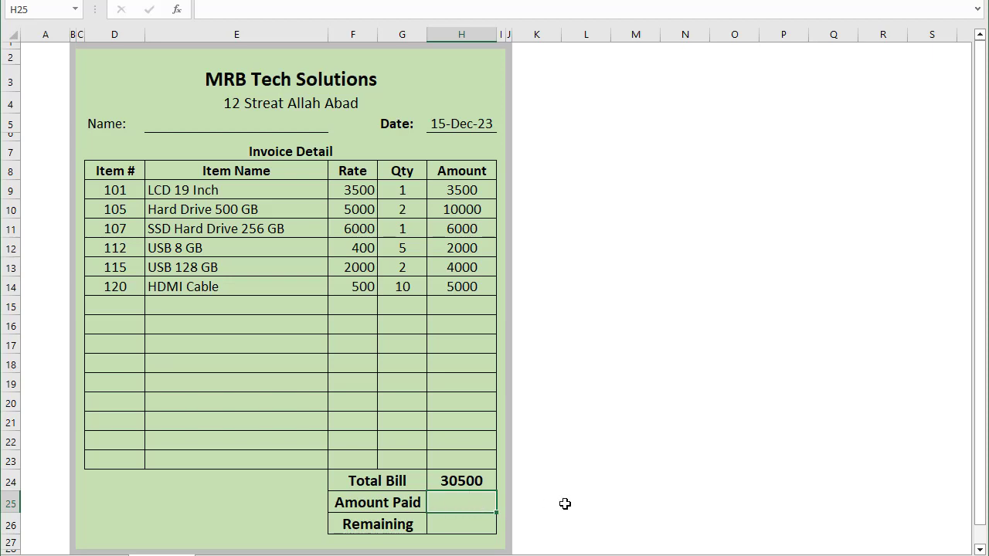
Step: Enter 25500 as Amount Paid and =H24-H25 as Remaining, showing 5000
{"action": "type", "text": "2"}
{"action": "type", "text": "5500"}
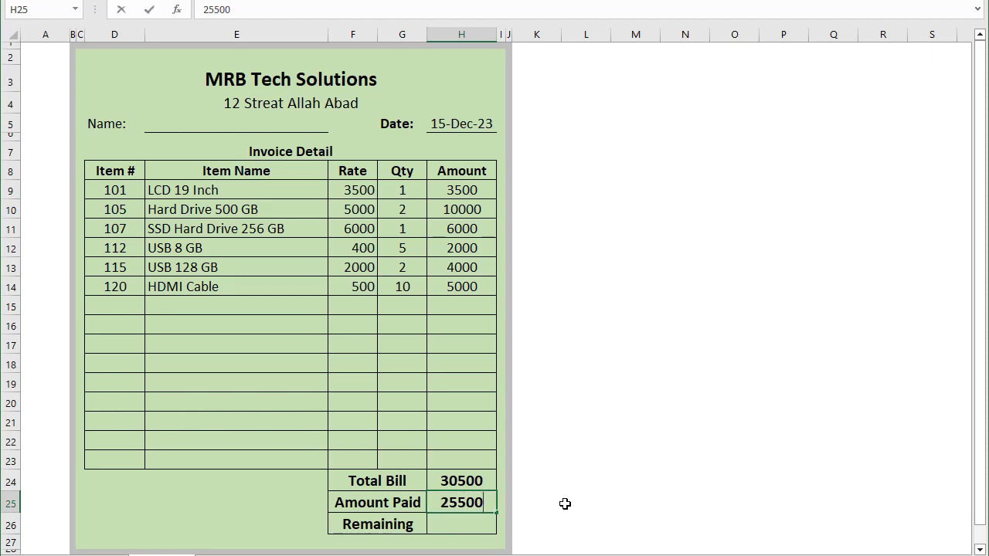
{"action": "key", "text": "Return"}
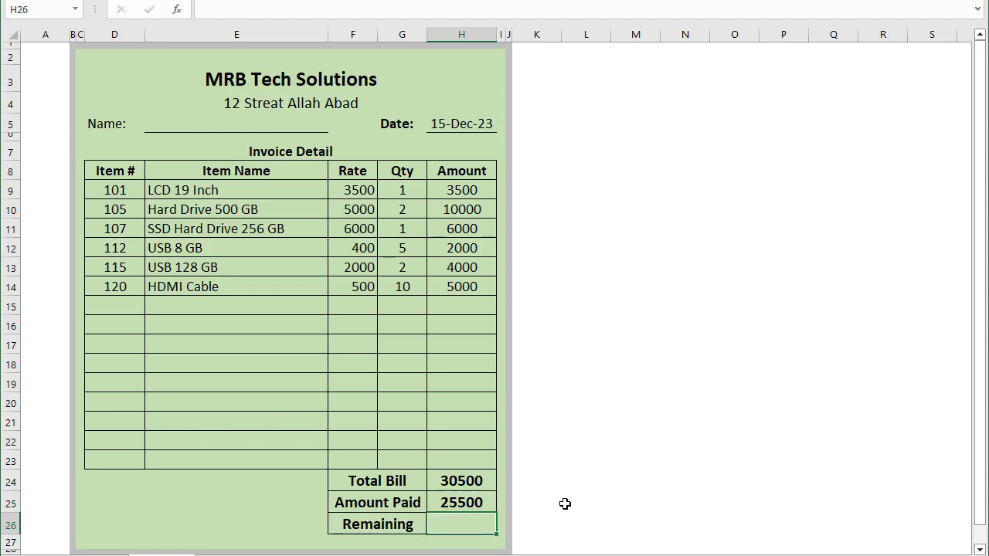
{"action": "type", "text": "="}
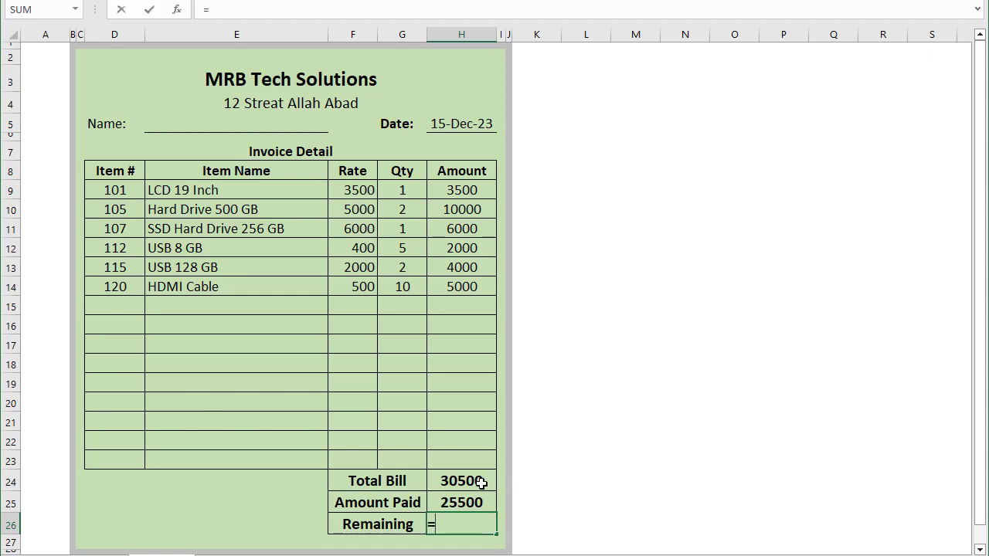
{"action": "left_click", "coordinate": [480, 483]}
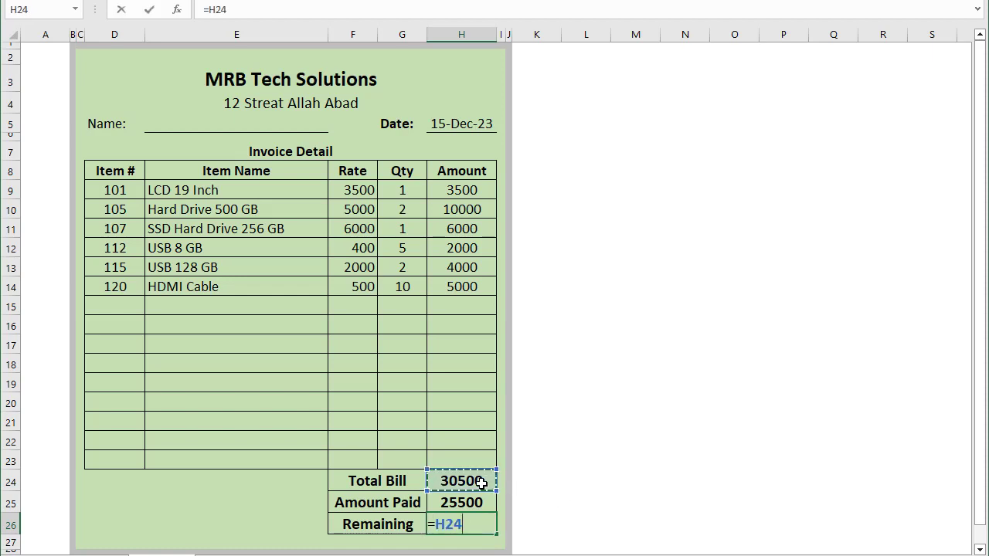
{"action": "type", "text": "-"}
{"action": "left_click", "coordinate": [474, 502]}
{"action": "key", "text": "Return"}
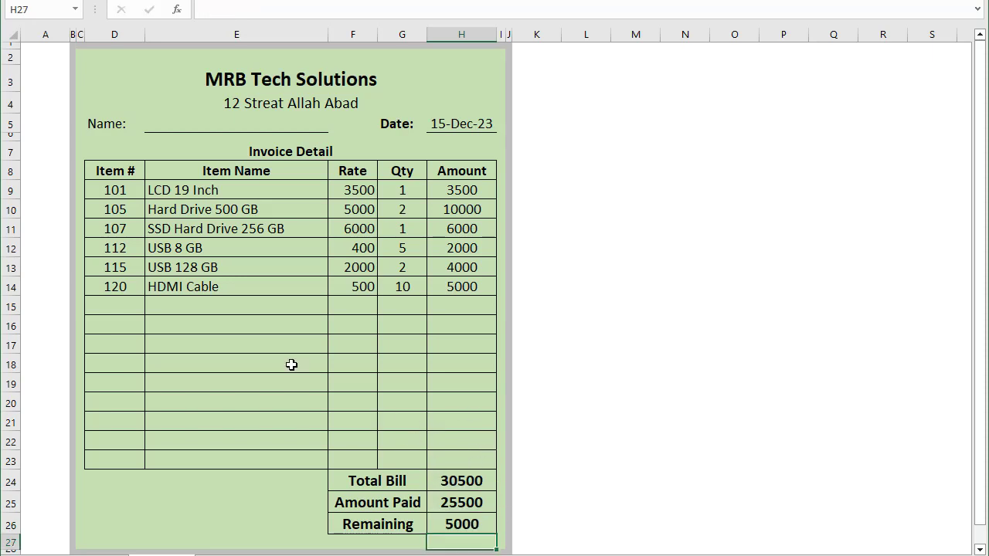
Step: Add item 111 (RAM 8 GB) in row 15 with quantity 5
{"action": "left_click", "coordinate": [121, 302]}
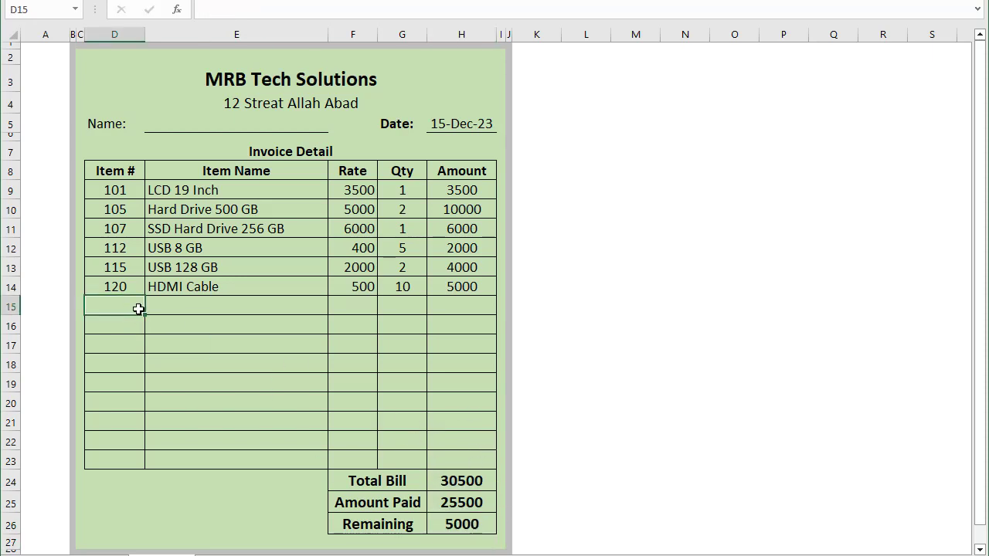
{"action": "type", "text": "11"}
{"action": "type", "text": "1"}
{"action": "key", "text": "Tab"}
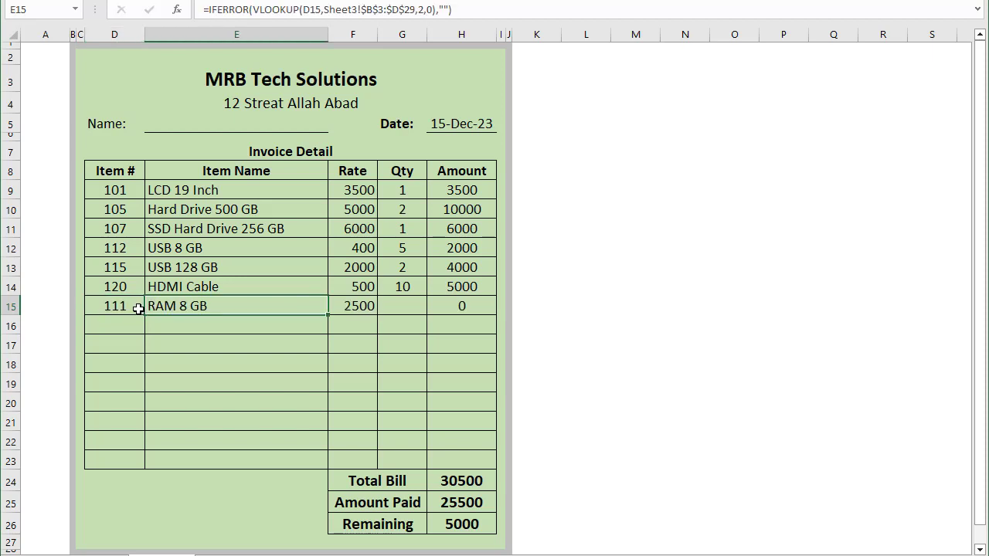
{"action": "key", "text": "Tab"}
{"action": "key", "text": "Tab"}
{"action": "type", "text": "5"}
{"action": "key", "text": "Tab"}
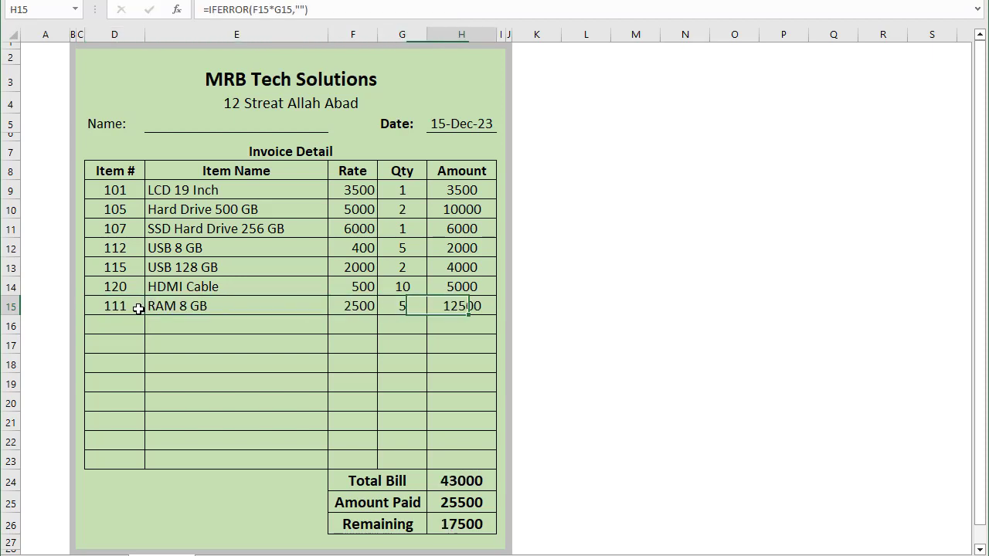
Step: Change the Amount Paid to 43000 so Remaining becomes 0
{"action": "left_click", "coordinate": [456, 506]}
{"action": "type", "text": "43000"}
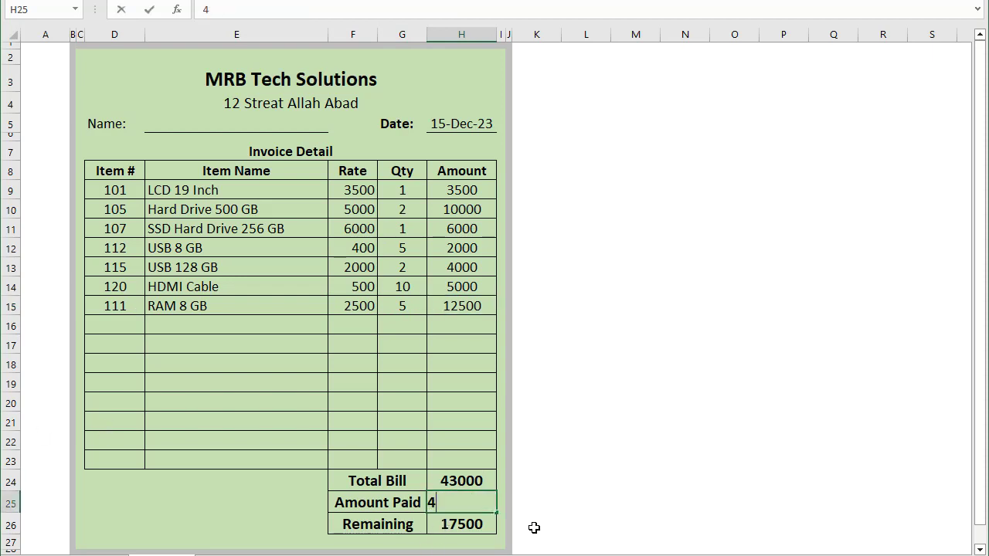
{"action": "key", "text": "shift+Tab"}
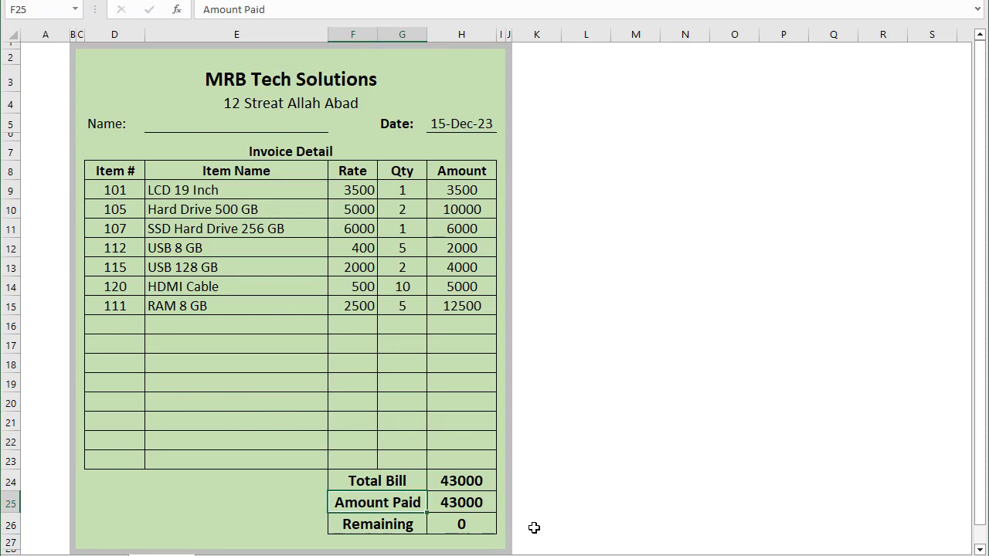